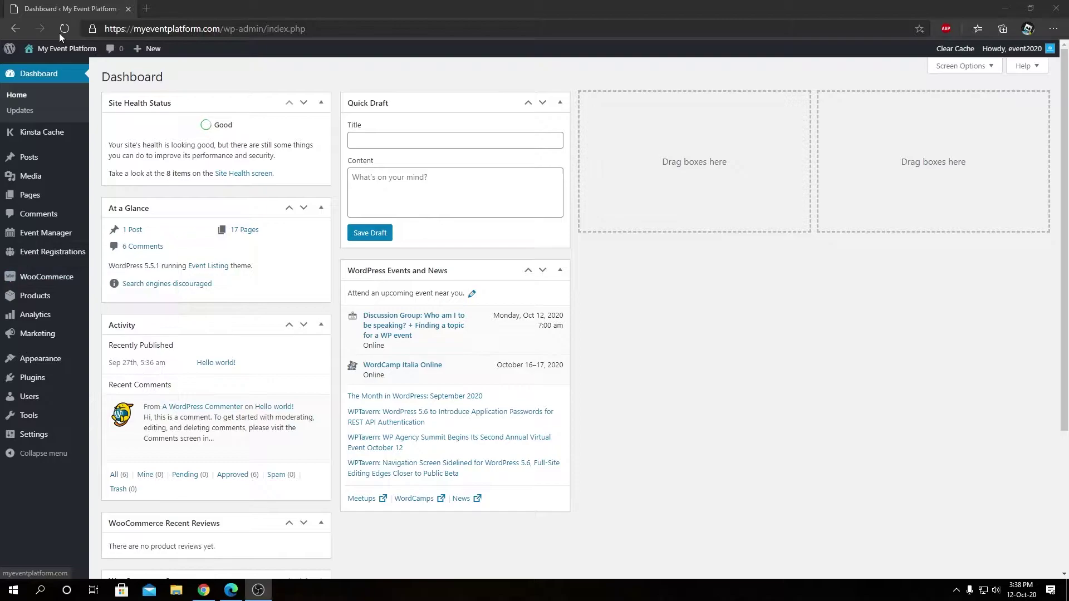
Open the public site in a new browser tab and switch to it
{"action": "mouse_move", "coordinate": [55, 48]}
{"action": "right_click", "coordinate": [50, 68]}
{"action": "left_click", "coordinate": [61, 77]}
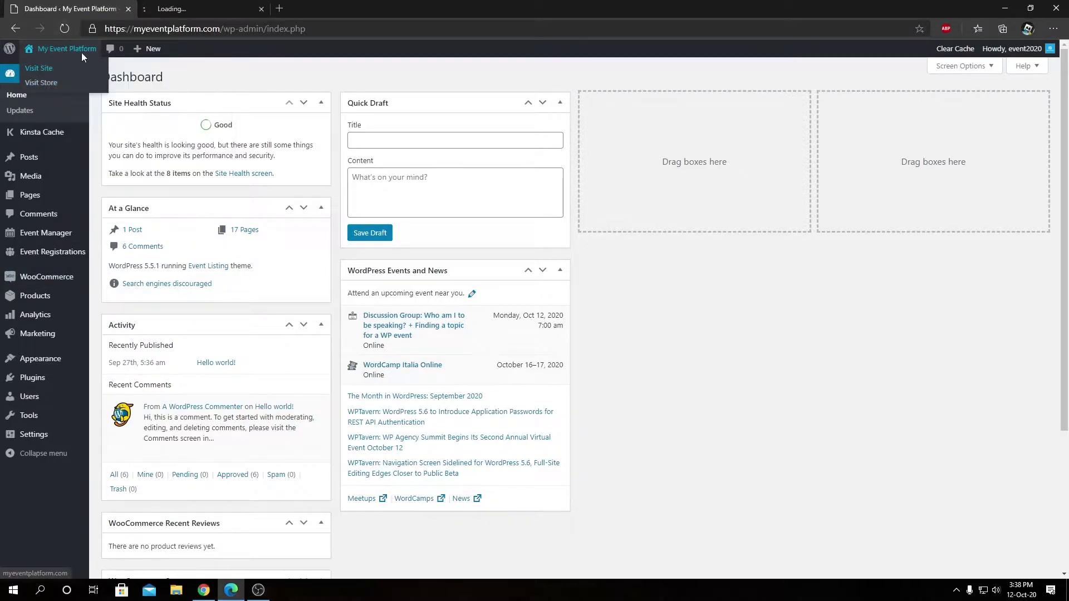
{"action": "left_click", "coordinate": [184, 7]}
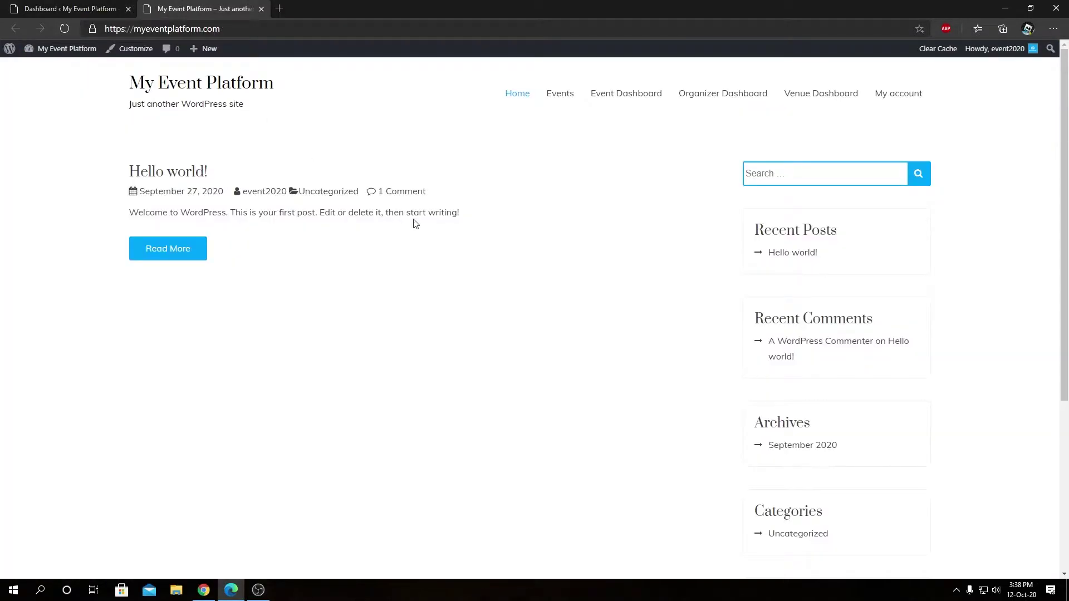
Go to Events, open Another Awesome Event, and bring up its ticket quantity choices
{"action": "left_click", "coordinate": [560, 93]}
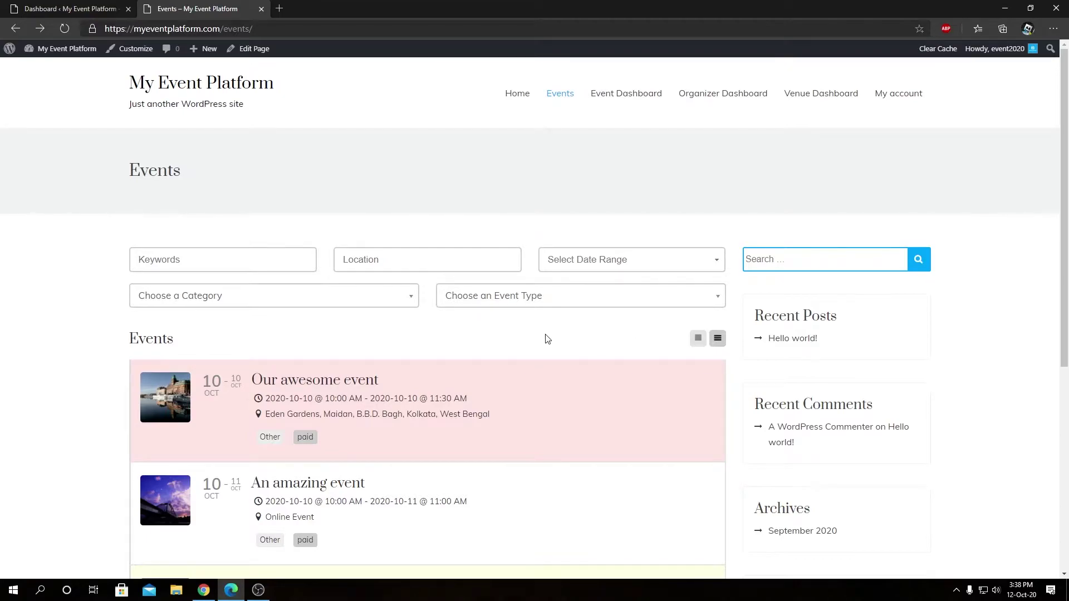
{"action": "scroll", "coordinate": [545, 337], "scroll_direction": "down", "scroll_amount": 3}
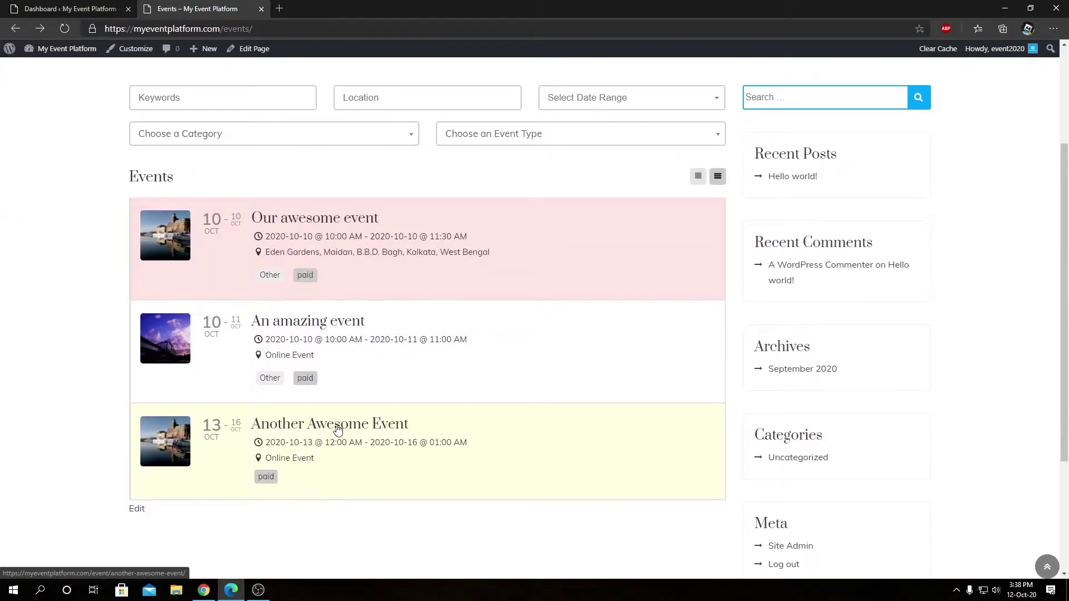
{"action": "left_click", "coordinate": [337, 429]}
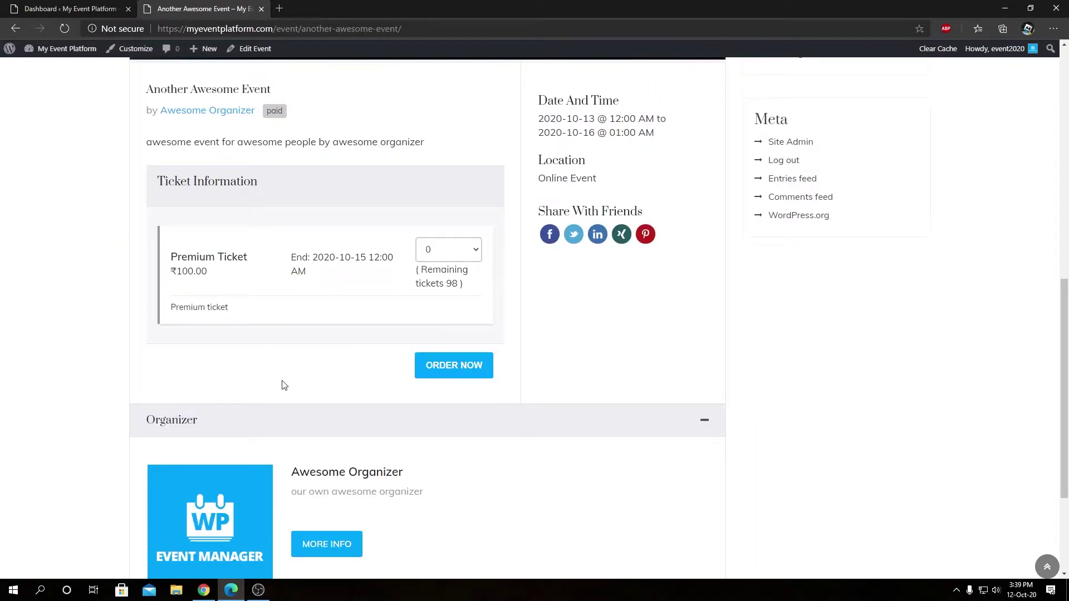
{"action": "left_click", "coordinate": [440, 257]}
Choose 2 Premium Tickets and order them, adding ₹200.00 to the cart
{"action": "left_click", "coordinate": [436, 289]}
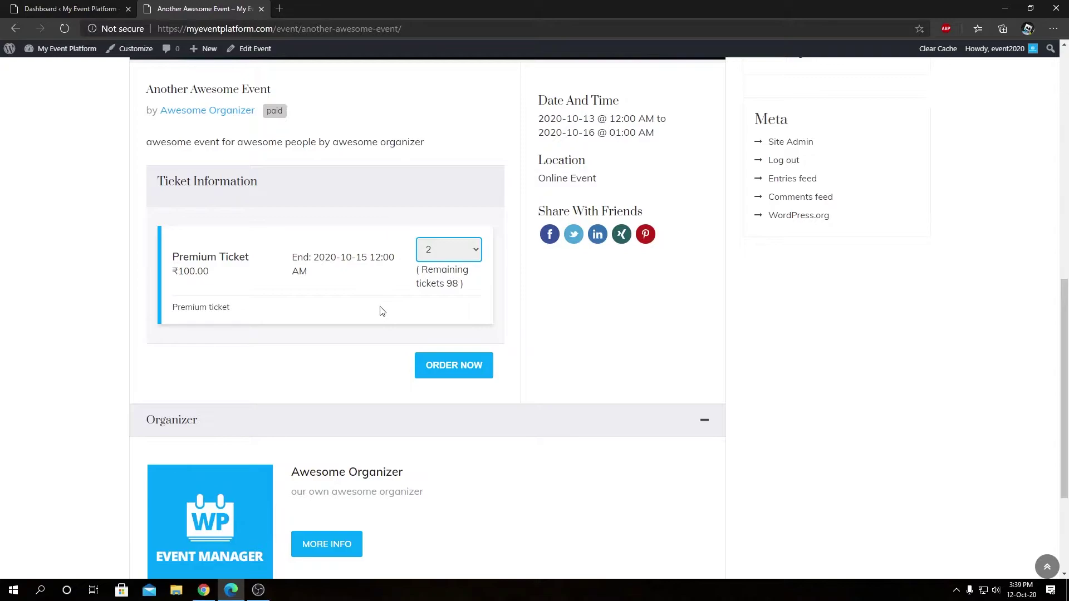
{"action": "left_click", "coordinate": [453, 374]}
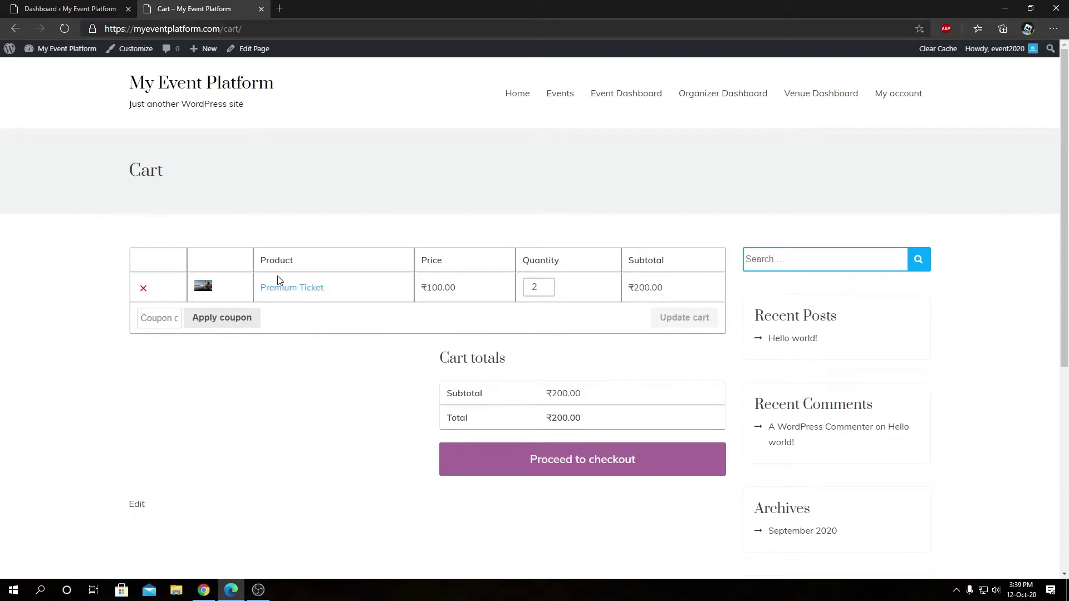
Proceed to checkout to view its Registration section, then return to the admin dashboard
{"action": "left_click", "coordinate": [550, 450]}
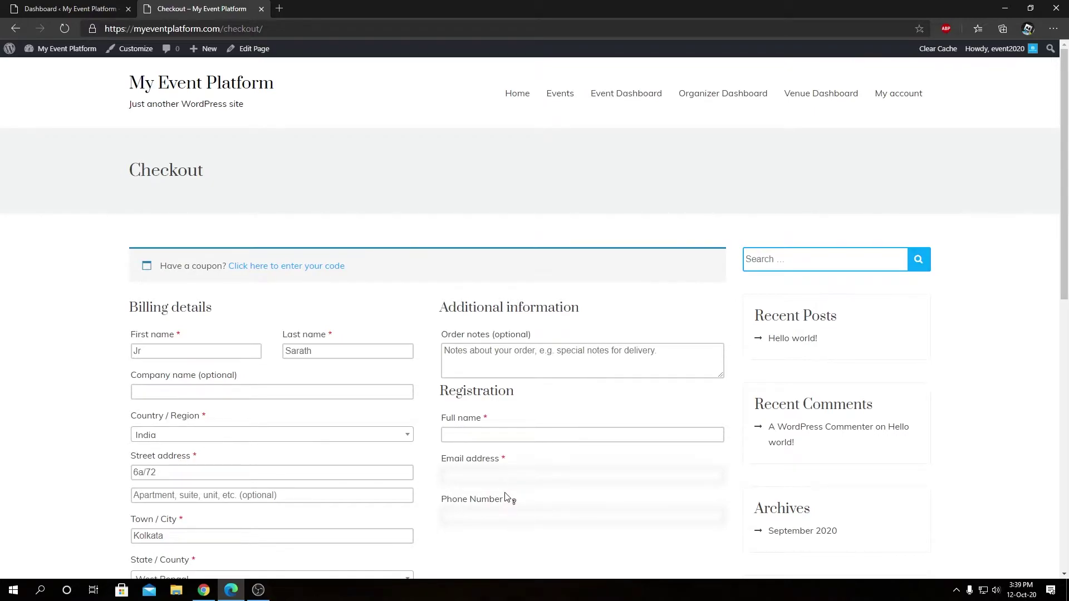
{"action": "left_click", "coordinate": [76, 6]}
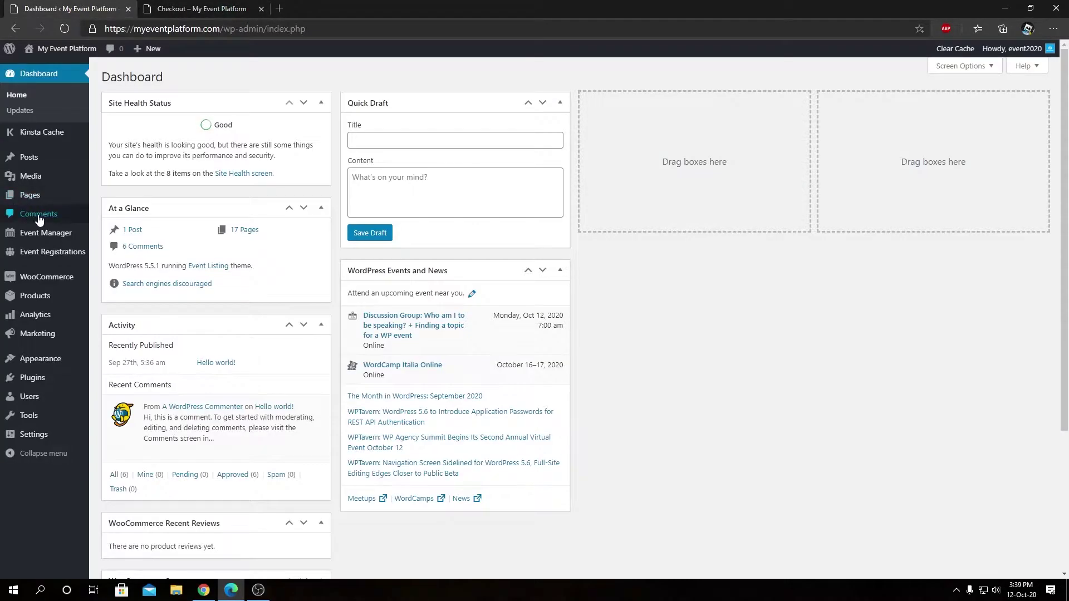
Edit Another Awesome Event from All Events and review its Buyer Only attendee fields
{"action": "mouse_move", "coordinate": [49, 237]}
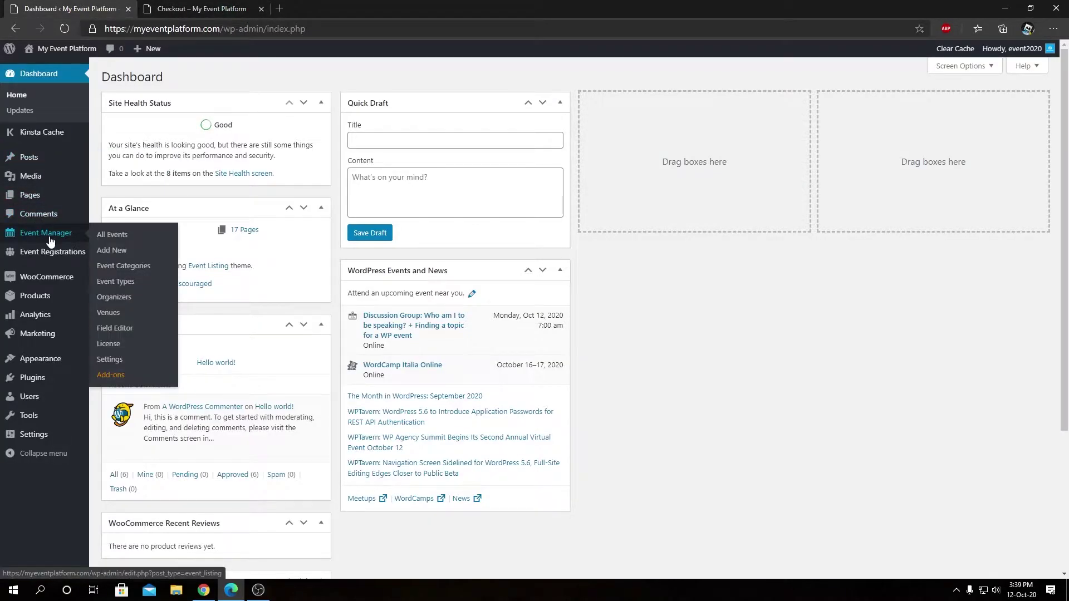
{"action": "left_click", "coordinate": [109, 235]}
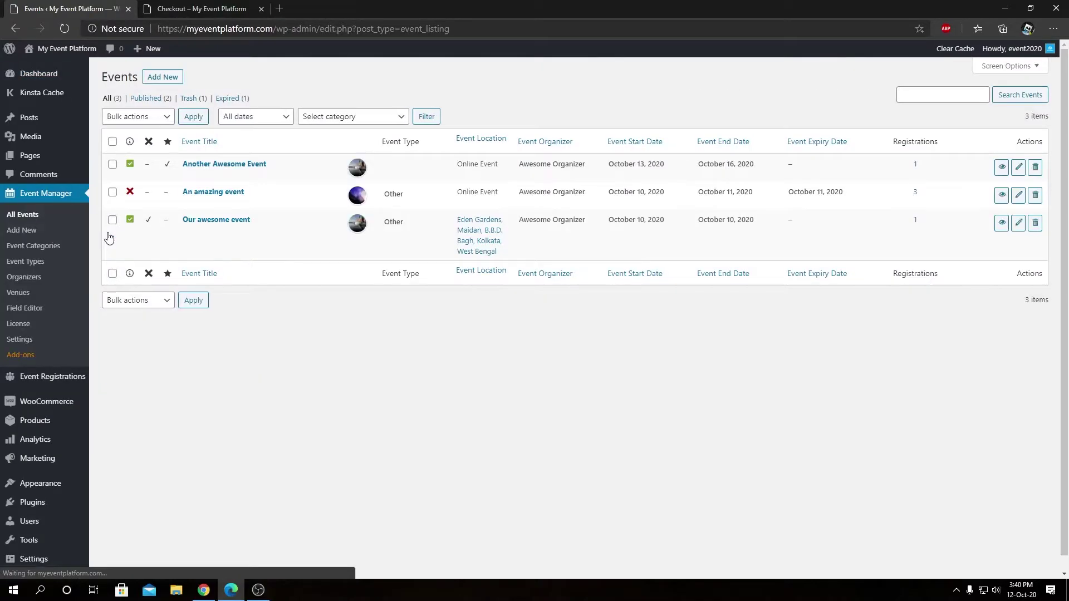
{"action": "left_click", "coordinate": [228, 165]}
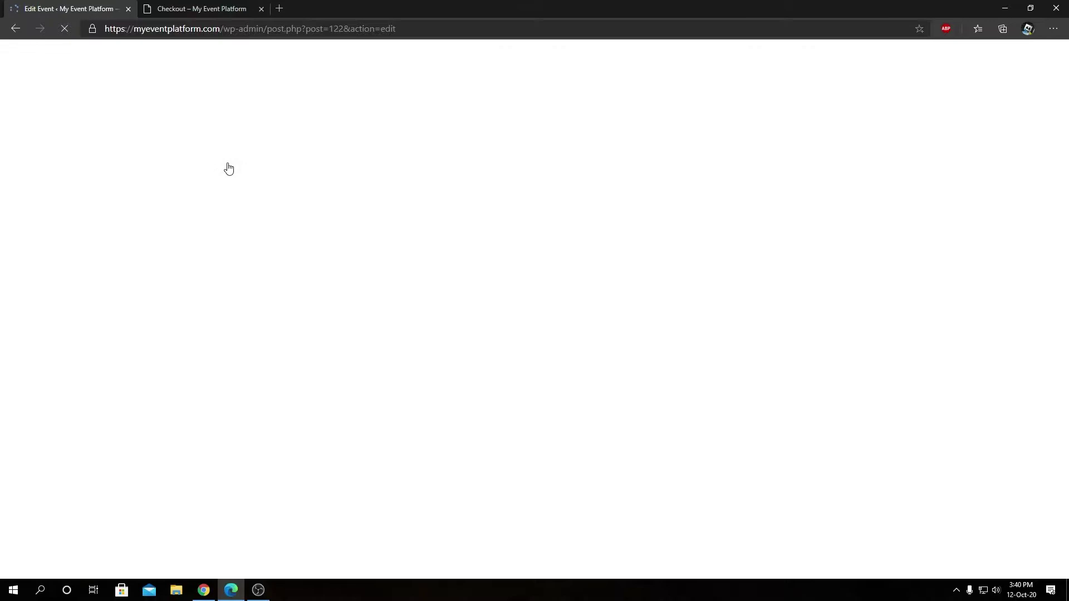
{"action": "scroll", "coordinate": [200, 341], "scroll_direction": "down", "scroll_amount": 3}
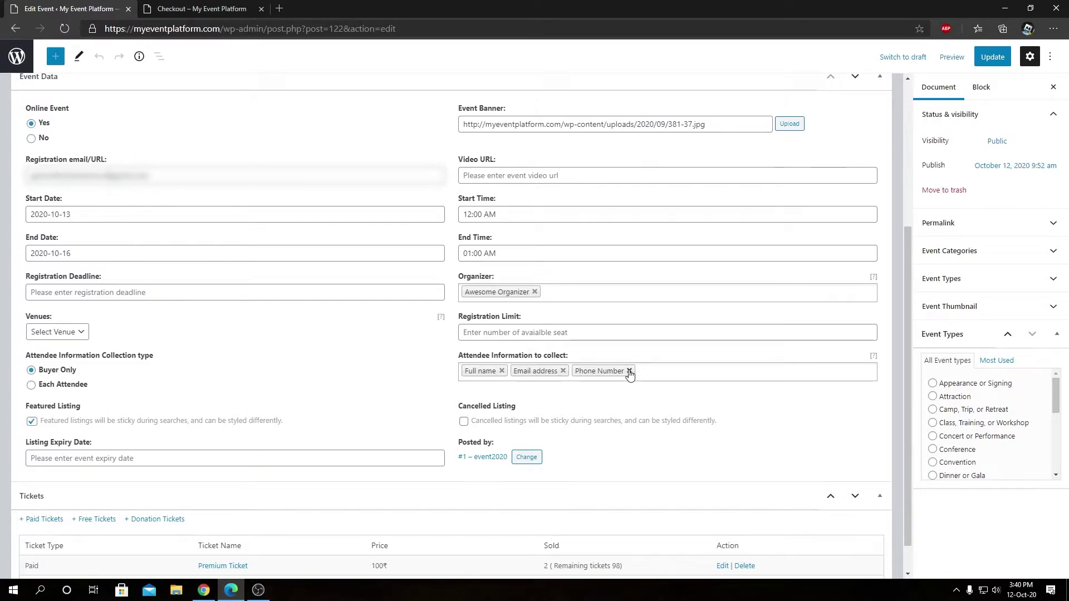
{"action": "right_click", "coordinate": [29, 63]}
{"action": "left_click", "coordinate": [55, 69]}
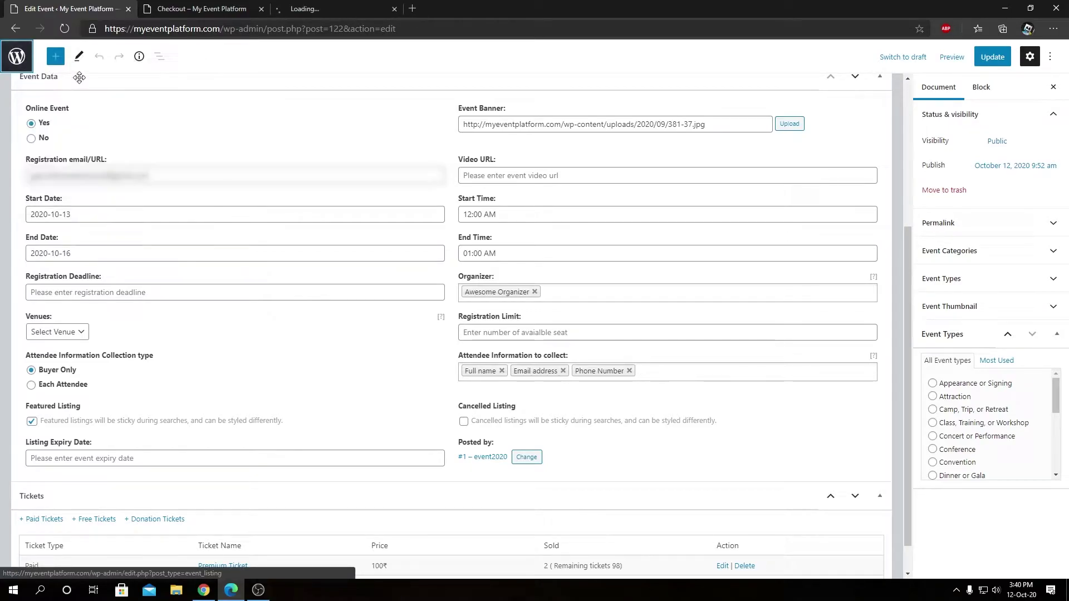
Review the Registration Form's Full name, Email address and Phone Number fields, then go back to checkout
{"action": "left_click", "coordinate": [316, 6]}
{"action": "left_click_drag", "start_coordinate": [316, 5], "coordinate": [78, 8]}
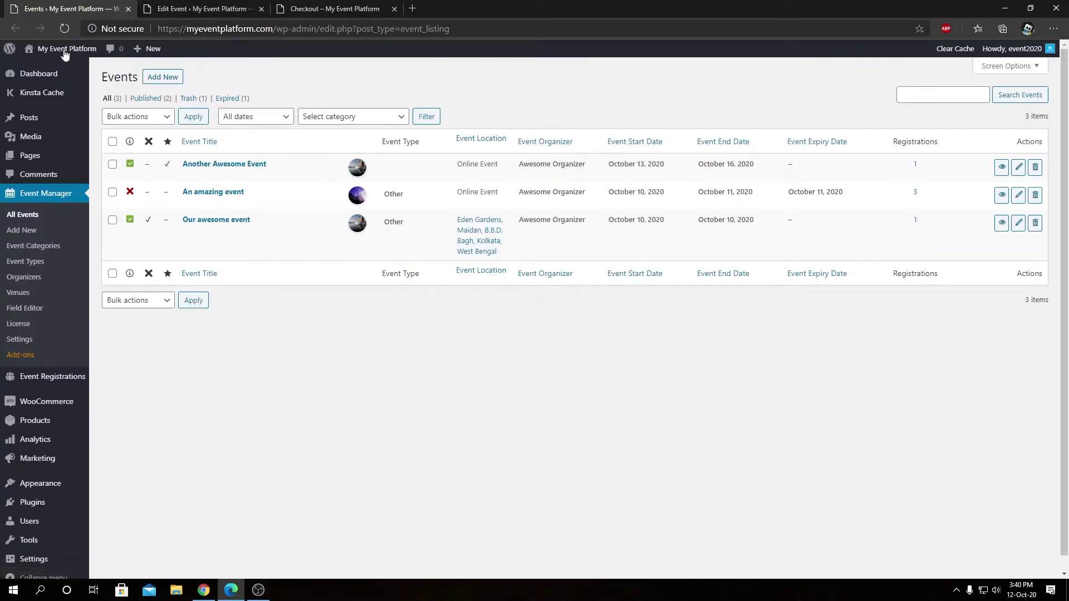
{"action": "mouse_move", "coordinate": [65, 378]}
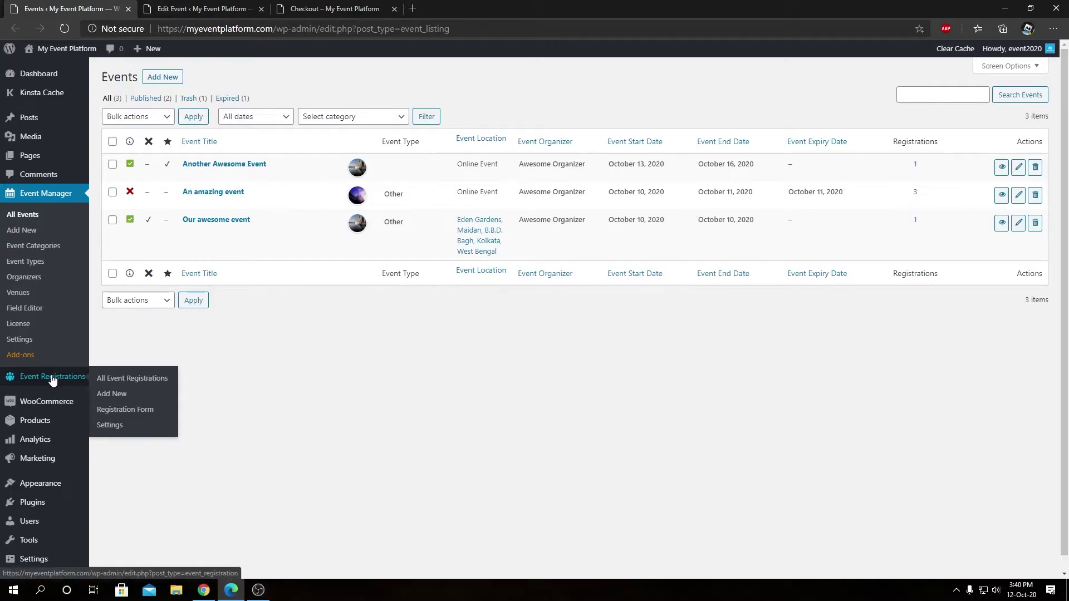
{"action": "left_click", "coordinate": [126, 410]}
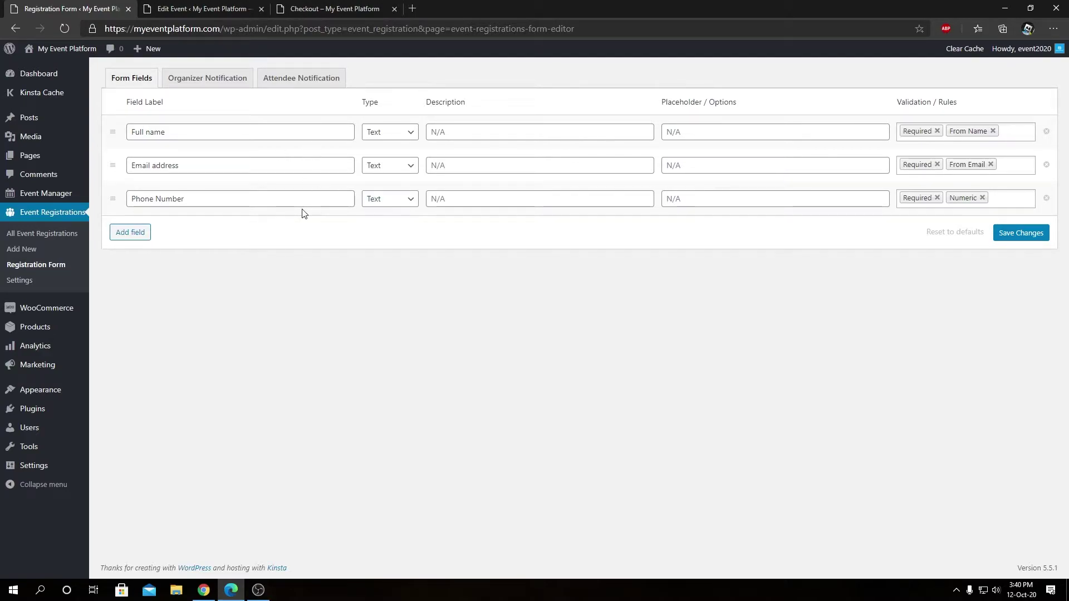
{"action": "left_click", "coordinate": [305, 5]}
{"action": "scroll", "coordinate": [490, 397], "scroll_direction": "down", "scroll_amount": 2}
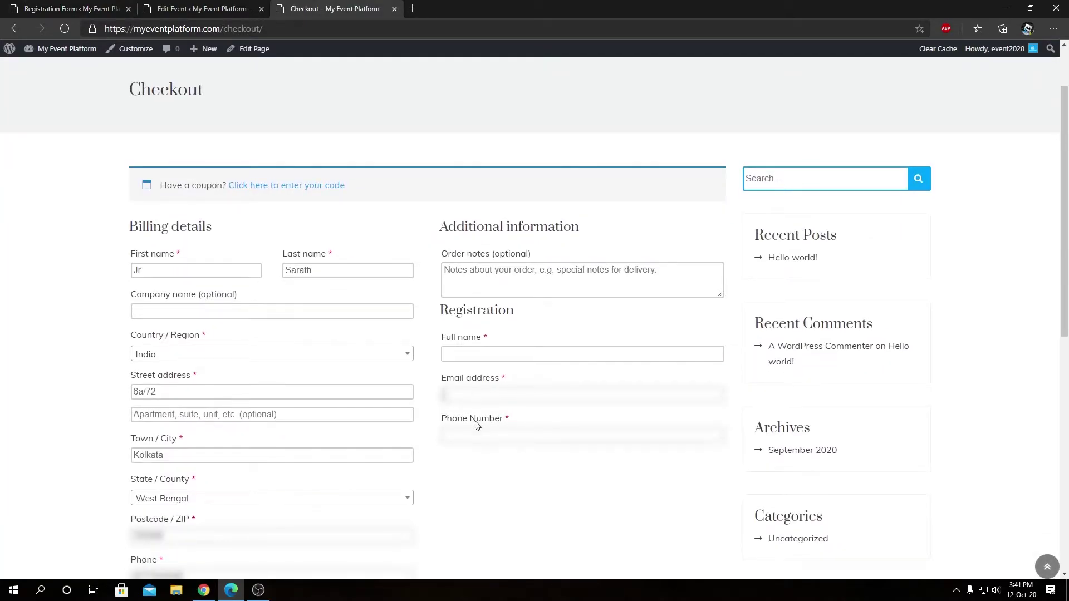
Set the event to collect details from each attendee, save, and view Ticket 1 and Ticket 2 fields at checkout
{"action": "left_click", "coordinate": [478, 435]}
{"action": "key", "text": "ctrl+shift+Tab"}
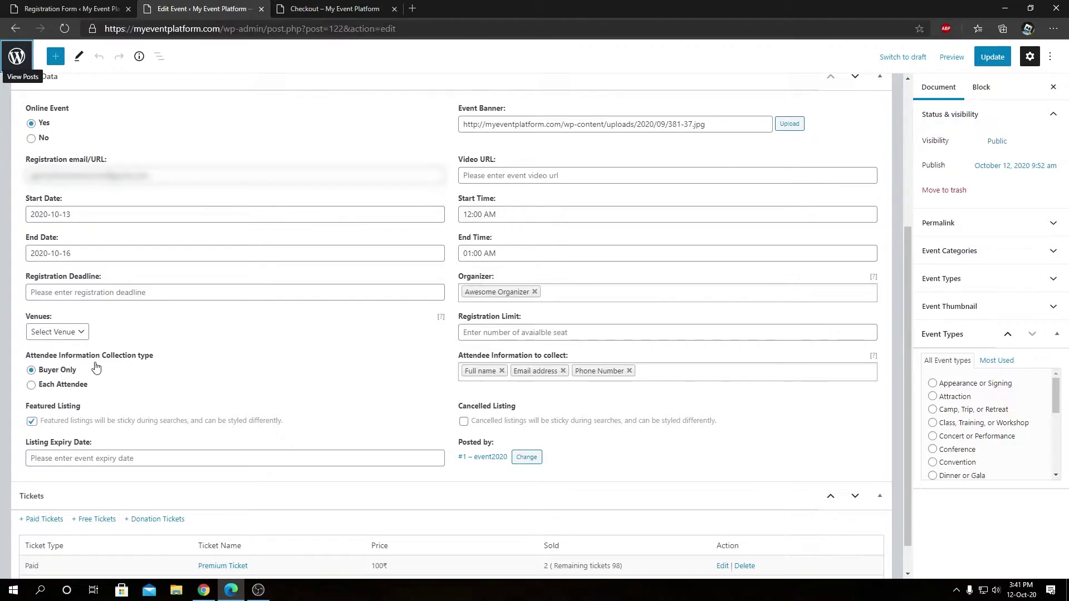
{"action": "left_click", "coordinate": [68, 389]}
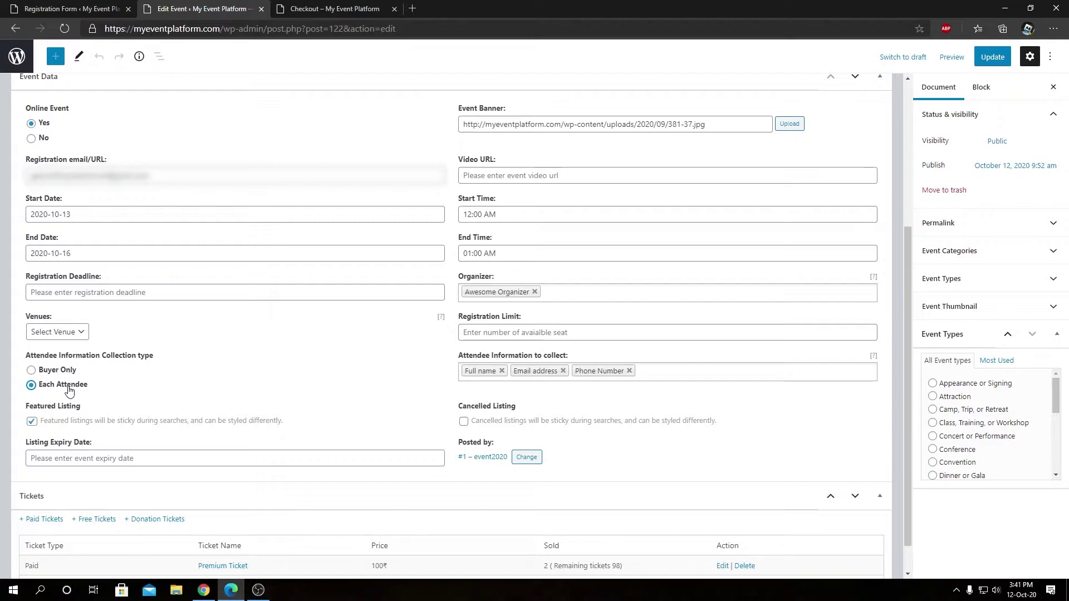
{"action": "left_click", "coordinate": [987, 58]}
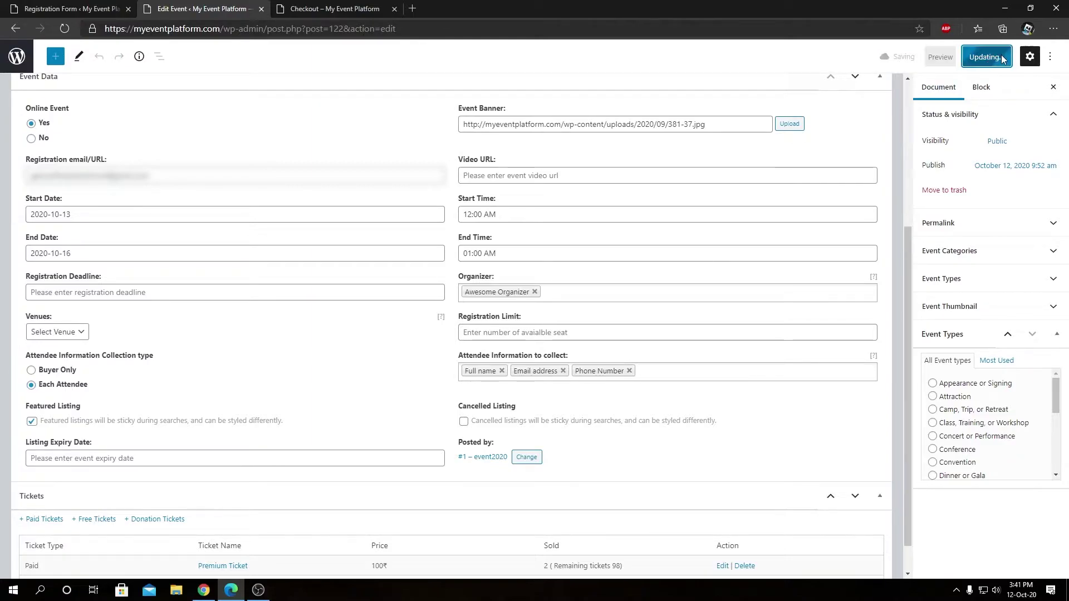
{"action": "left_click", "coordinate": [361, 6]}
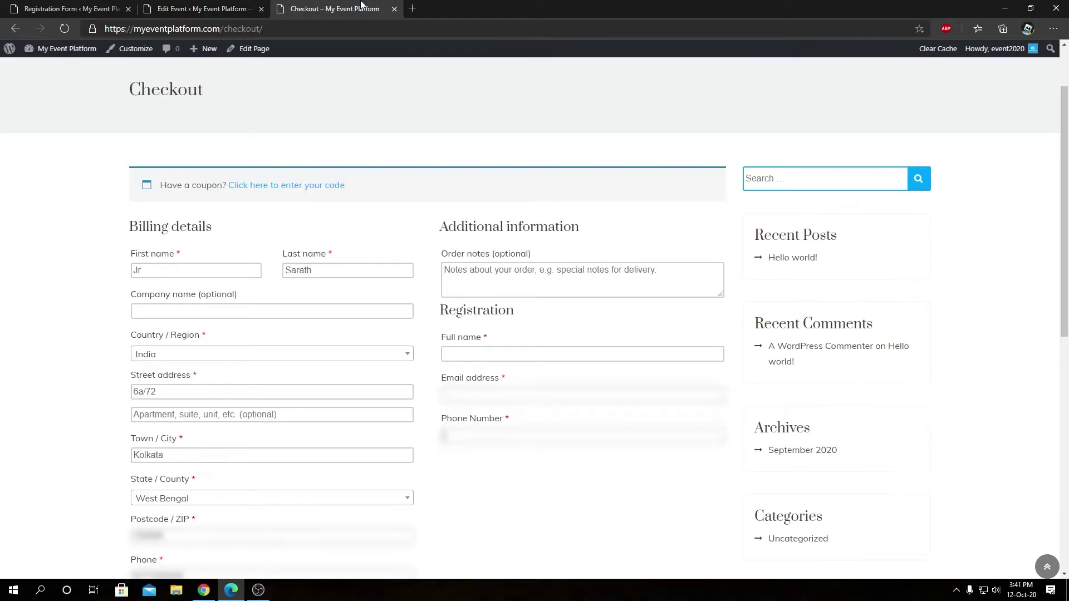
{"action": "scroll", "coordinate": [366, 104], "scroll_direction": "down", "scroll_amount": 1}
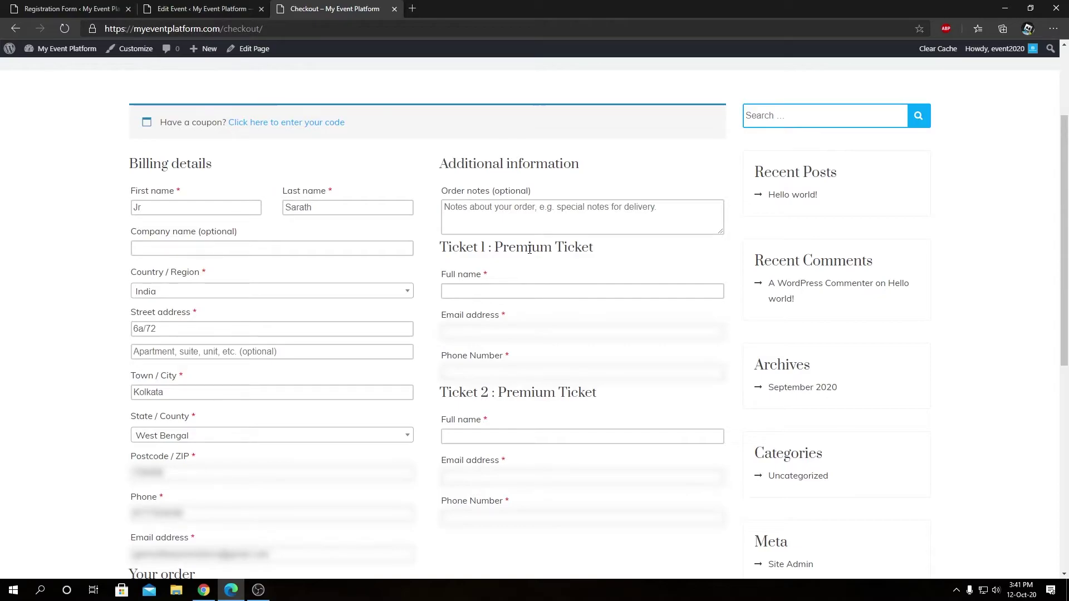
Remove Full name from the event's attendee fields, update the event, and recheck checkout
{"action": "left_click", "coordinate": [222, 8]}
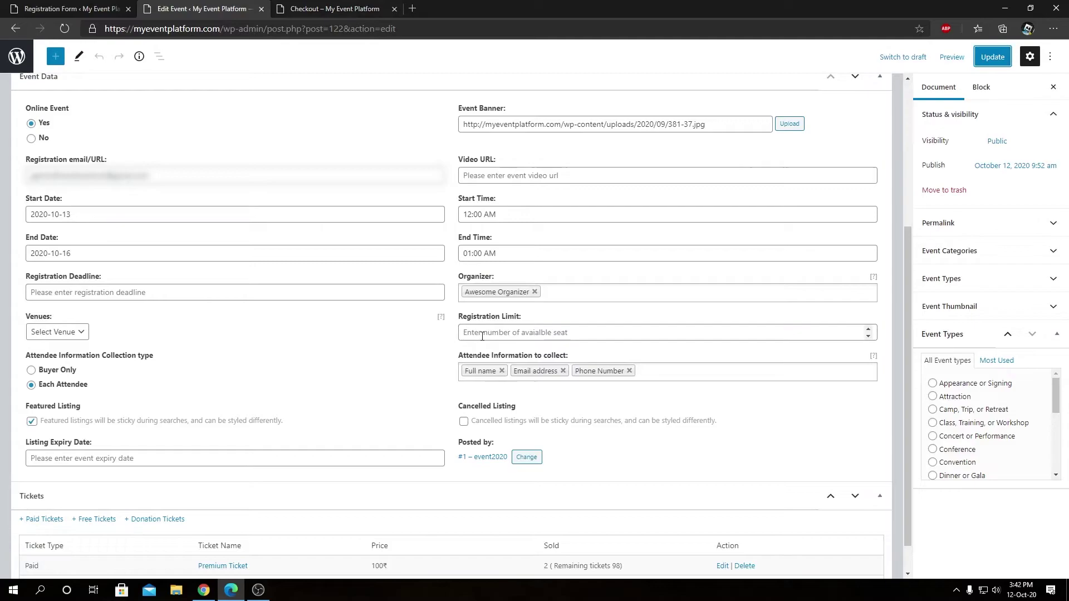
{"action": "left_click", "coordinate": [337, 8]}
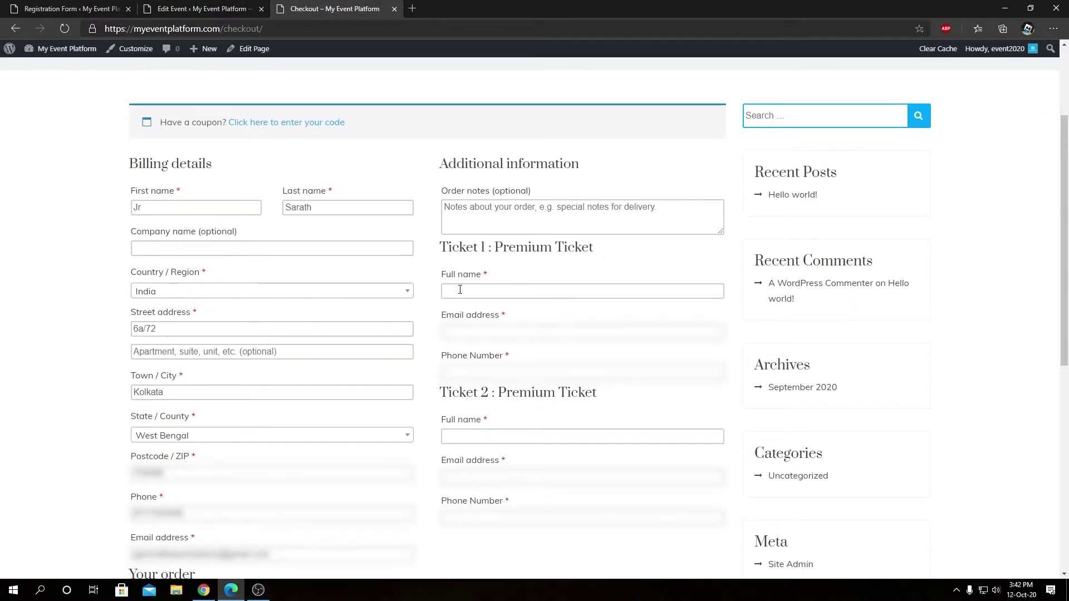
{"action": "left_click", "coordinate": [222, 8]}
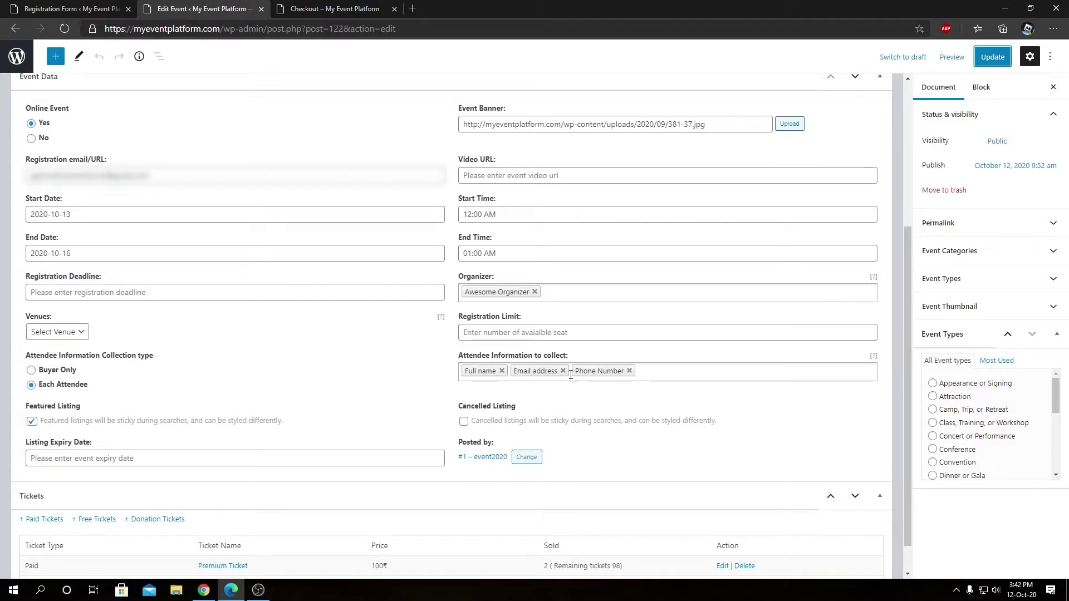
{"action": "left_click", "coordinate": [502, 371]}
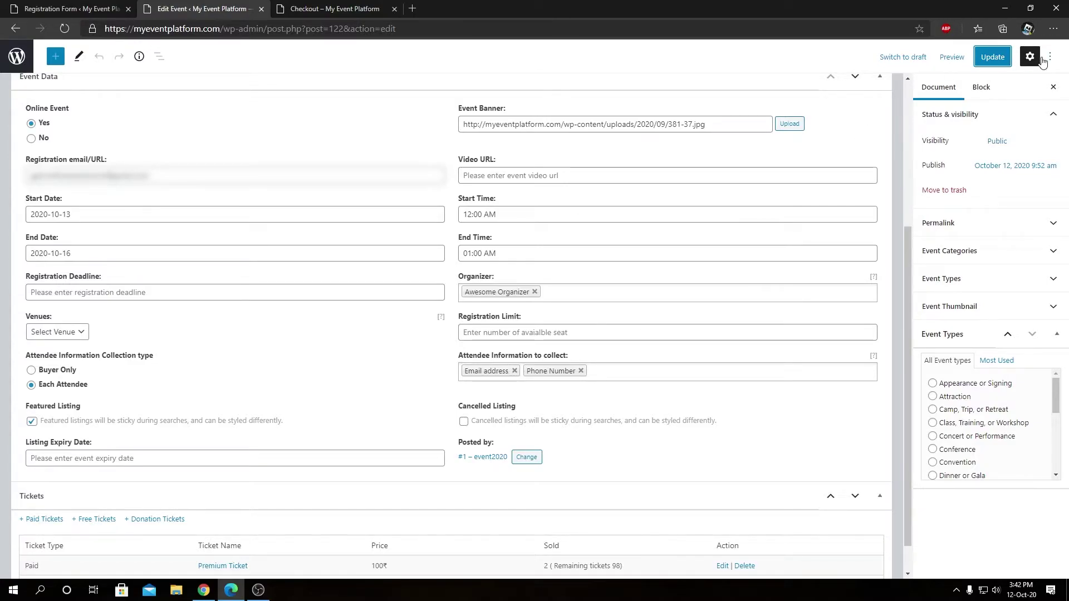
{"action": "left_click", "coordinate": [996, 61]}
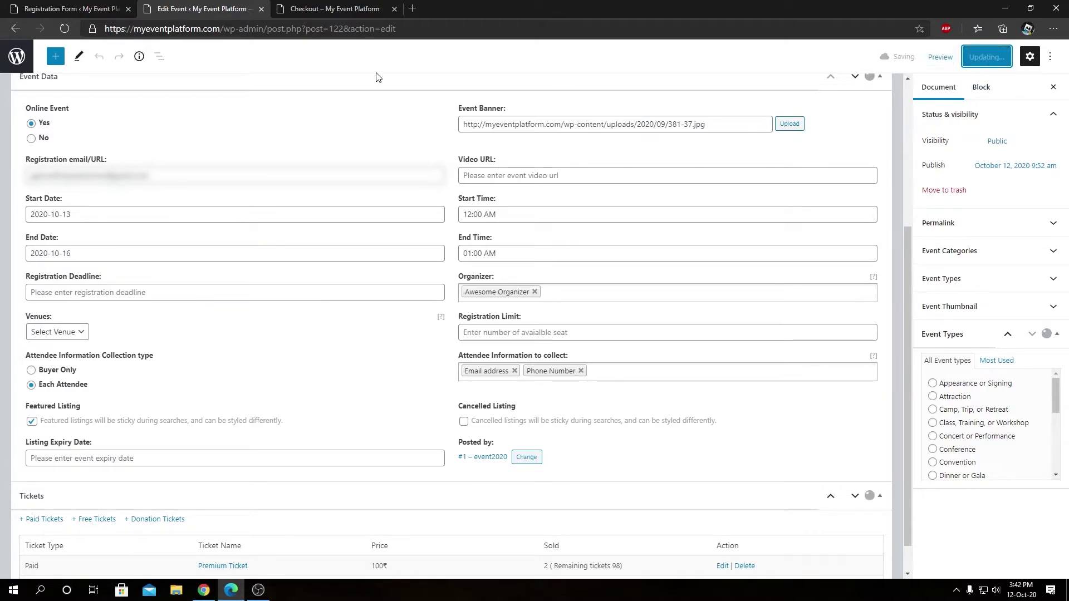
{"action": "left_click", "coordinate": [332, 7]}
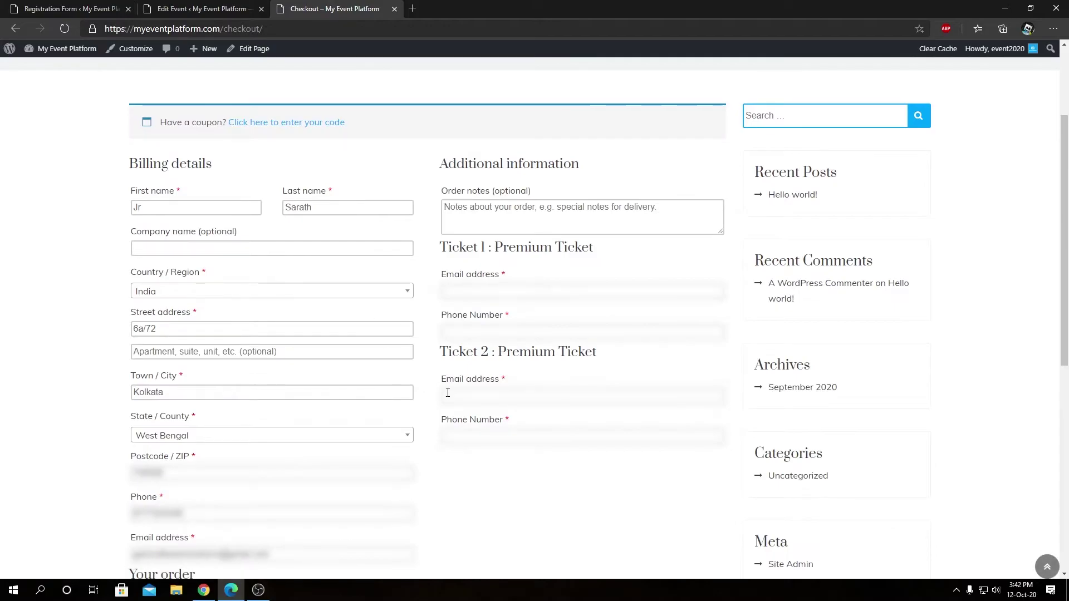
Add a Country text field to the Registration Form and save the changes
{"action": "left_click", "coordinate": [475, 294]}
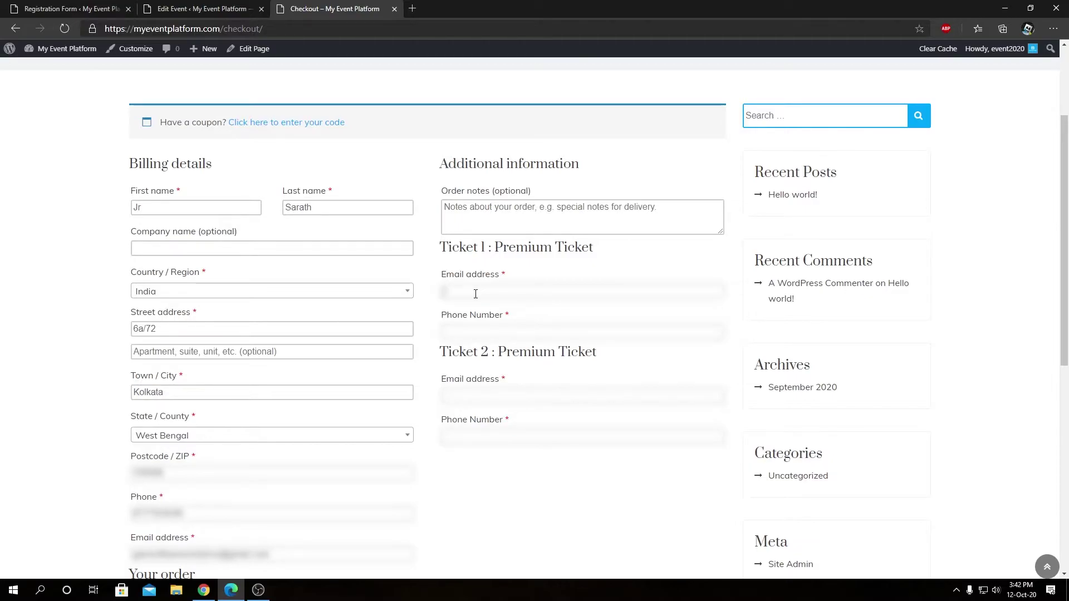
{"action": "left_click", "coordinate": [477, 334]}
{"action": "left_click", "coordinate": [161, 8]}
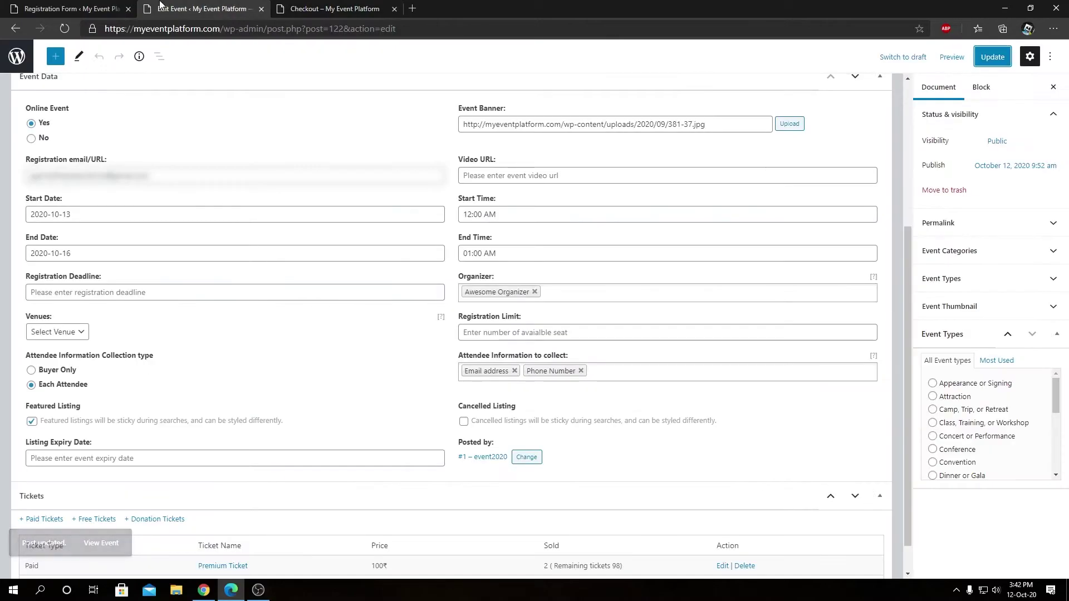
{"action": "left_click", "coordinate": [83, 8]}
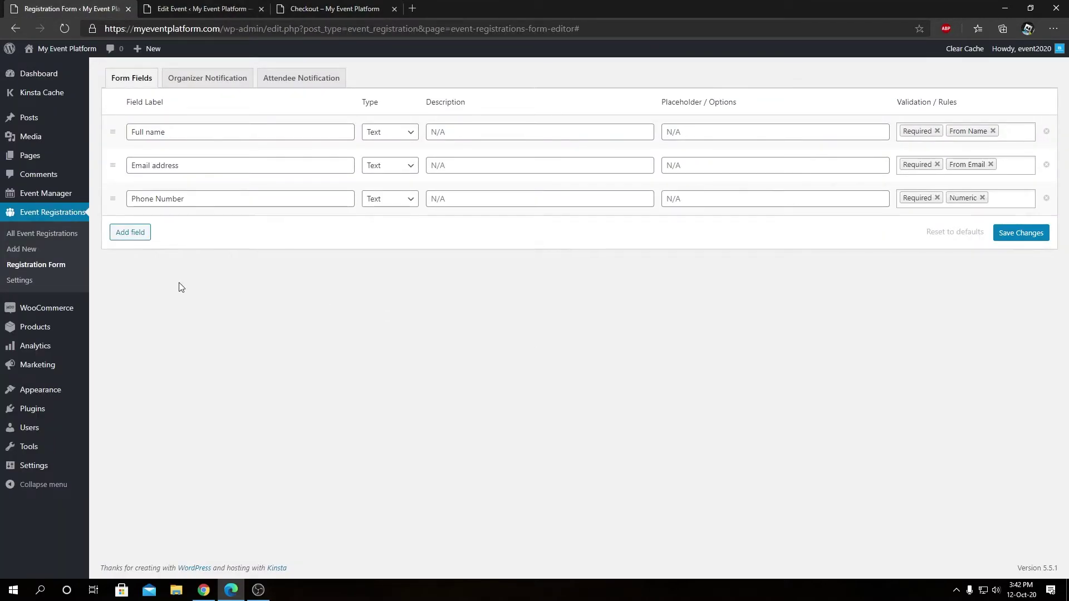
{"action": "key", "text": "Return"}
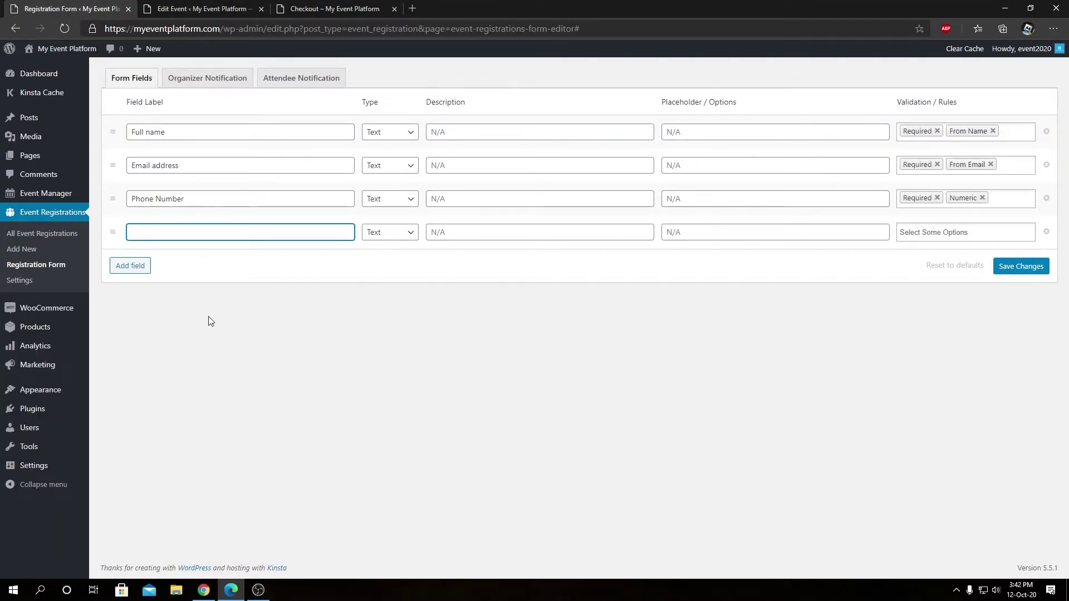
{"action": "type", "text": "Country"}
{"action": "left_click", "coordinate": [208, 317]}
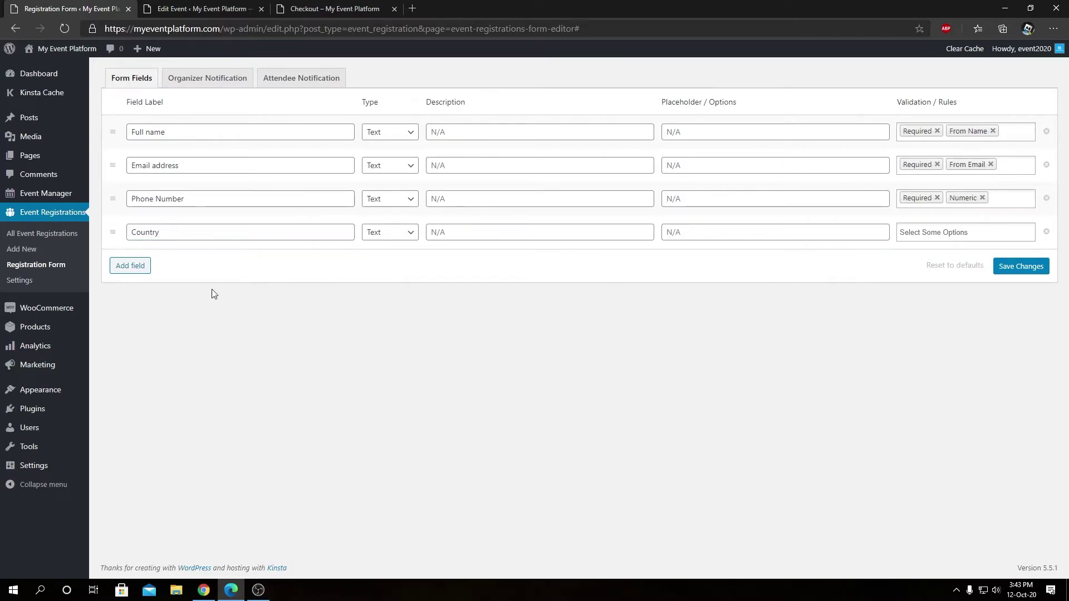
{"action": "left_click", "coordinate": [1021, 272]}
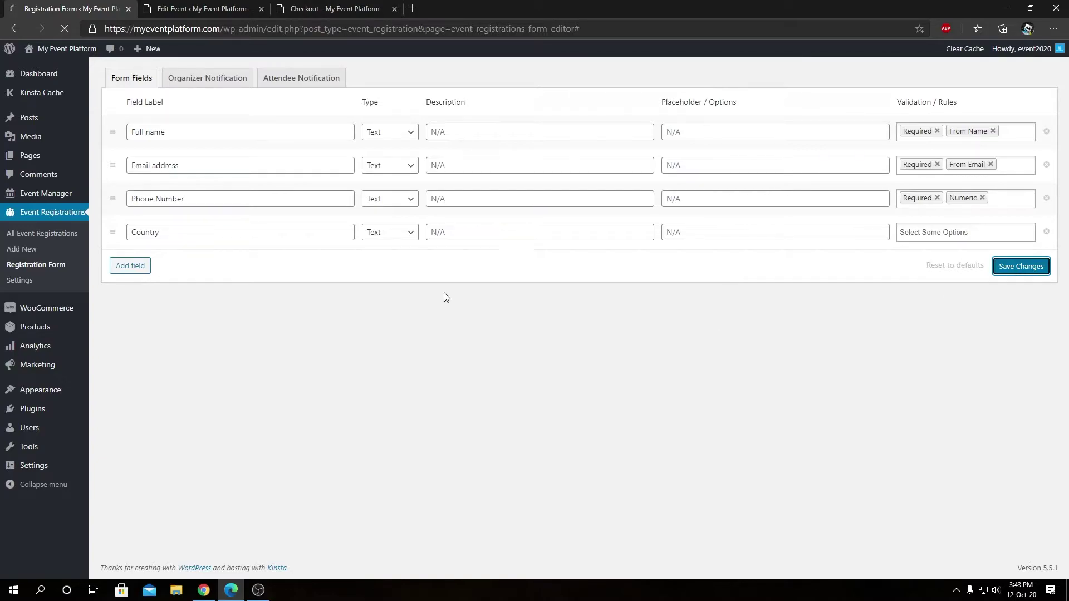
{"action": "left_click", "coordinate": [232, 7]}
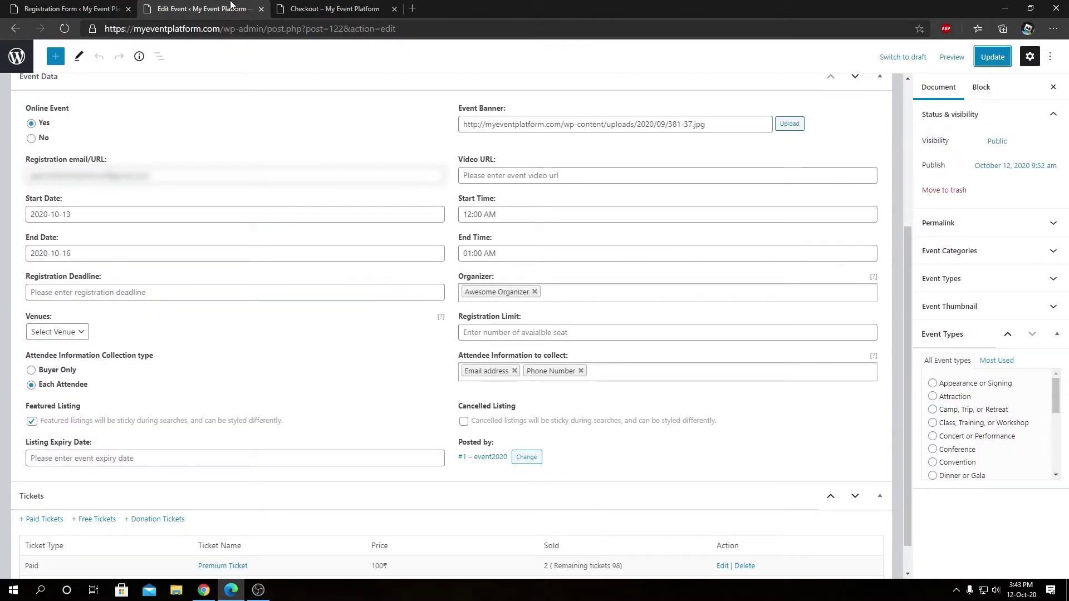
Reload the event editor, add Country to the attendee information collected, and update the event
{"action": "key", "text": "F5"}
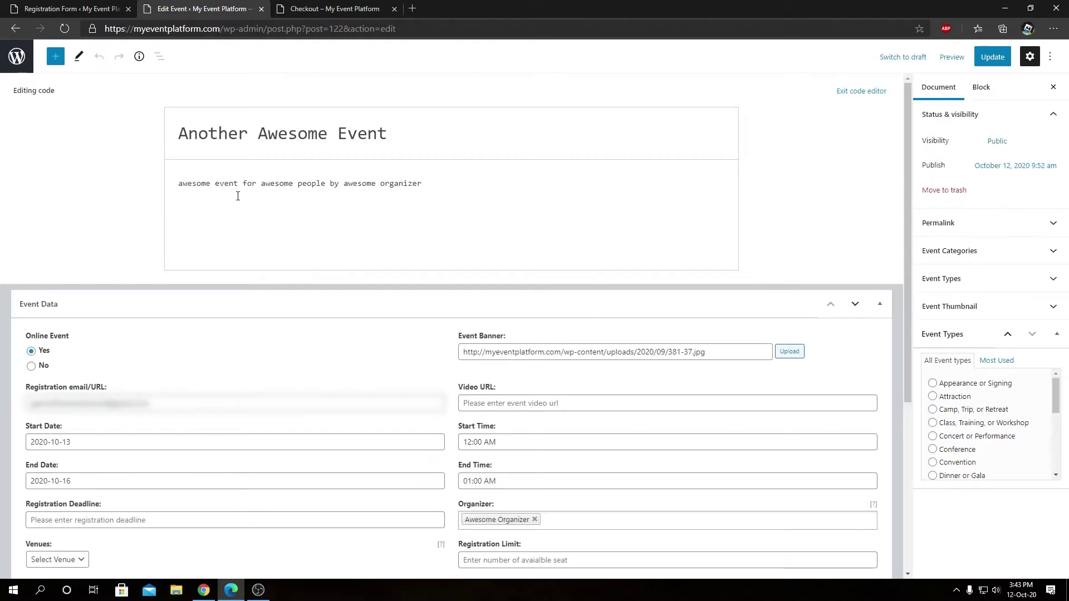
{"action": "scroll", "coordinate": [259, 417], "scroll_direction": "down", "scroll_amount": 3}
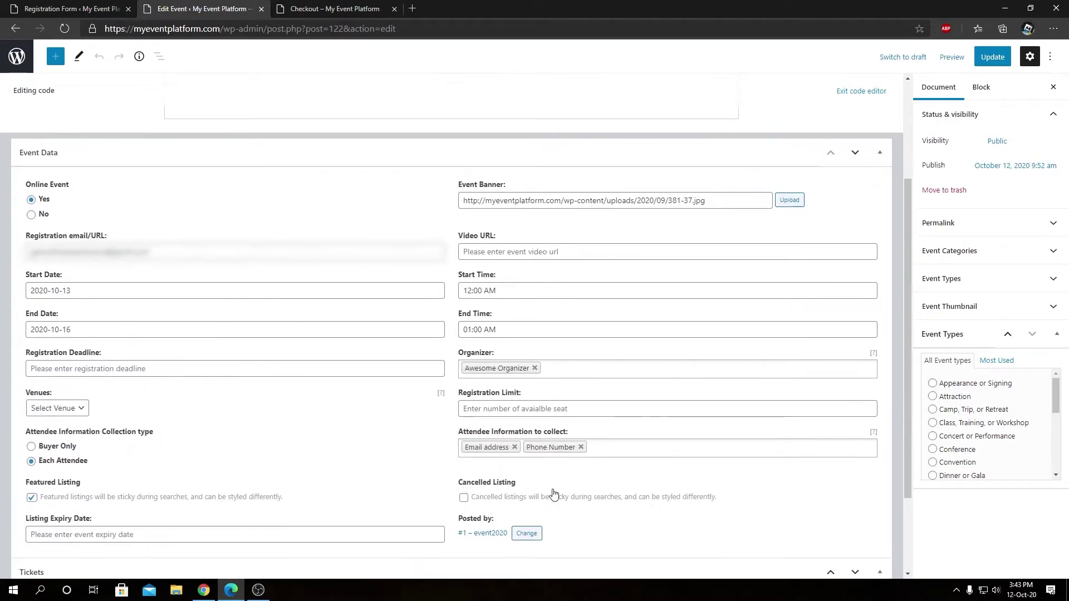
{"action": "left_click", "coordinate": [688, 448]}
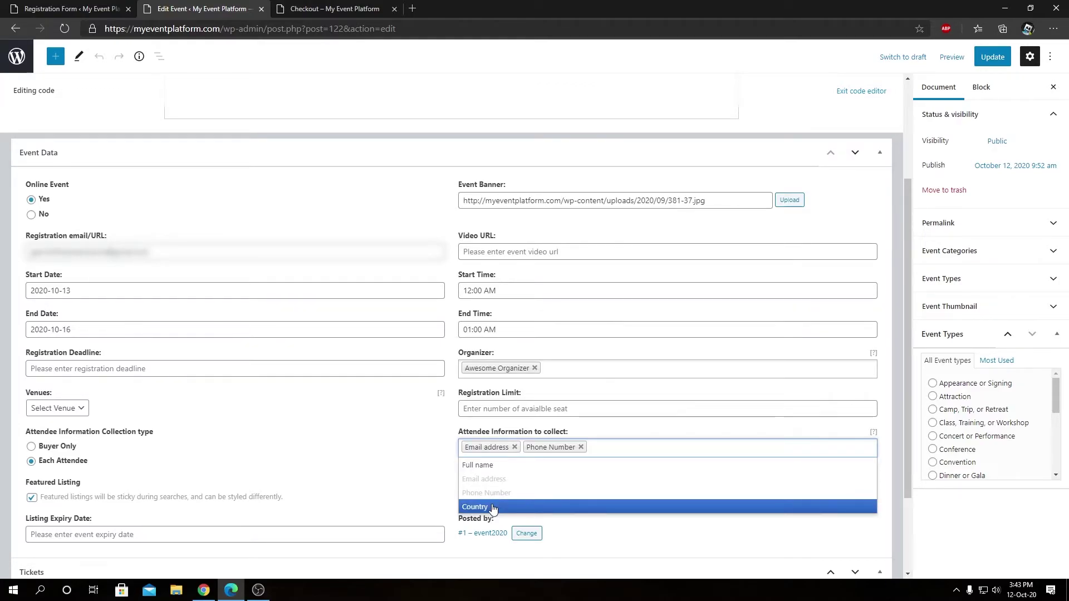
{"action": "key", "text": "ctrl+shift+Tab"}
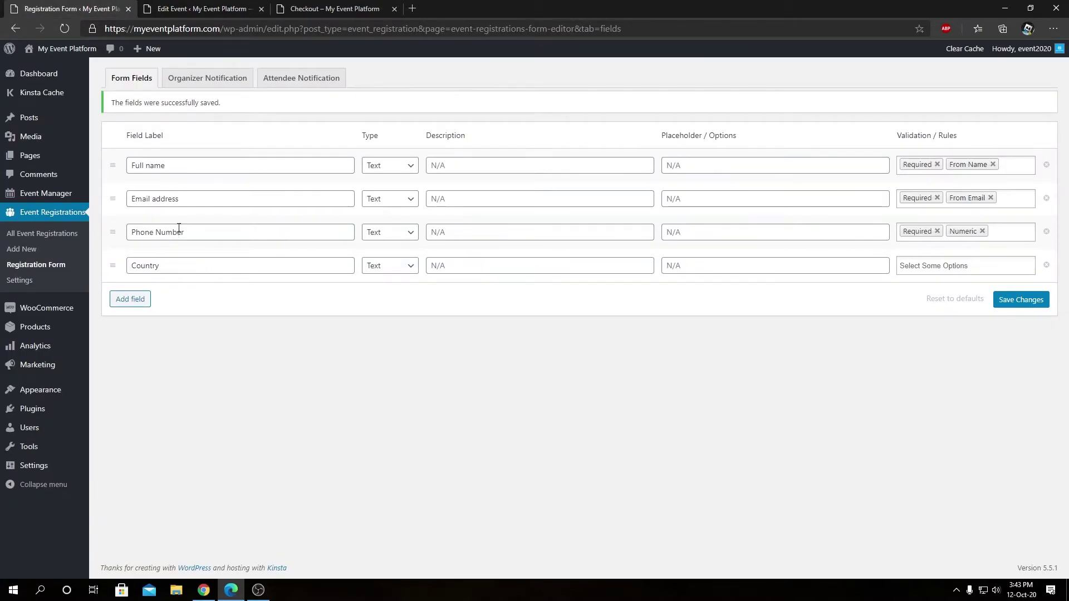
{"action": "left_click", "coordinate": [206, 7]}
{"action": "left_click", "coordinate": [488, 509]}
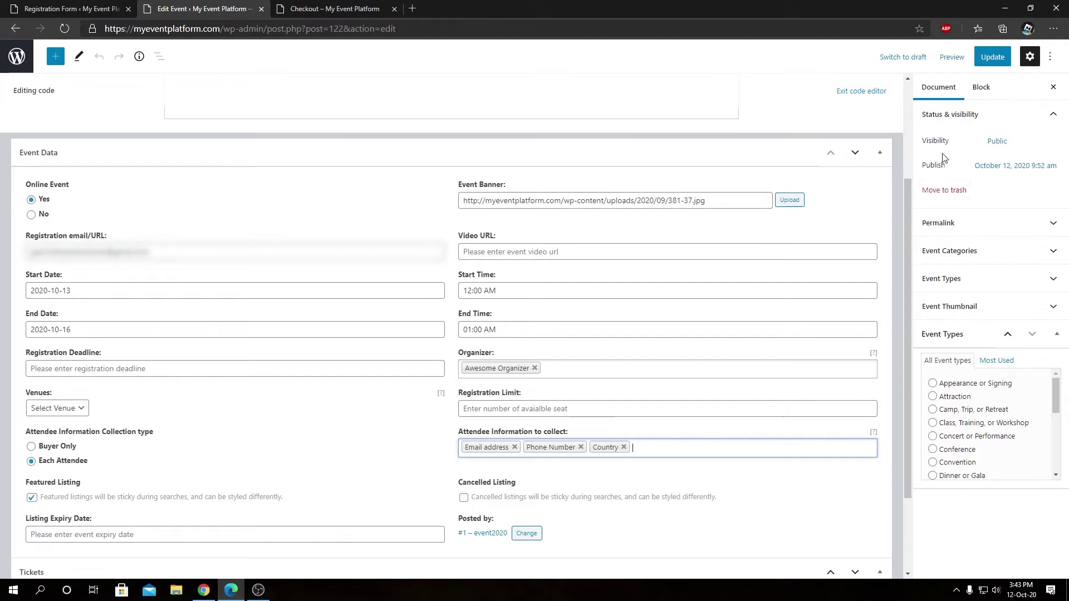
{"action": "left_click", "coordinate": [993, 57]}
{"action": "left_click", "coordinate": [335, 8]}
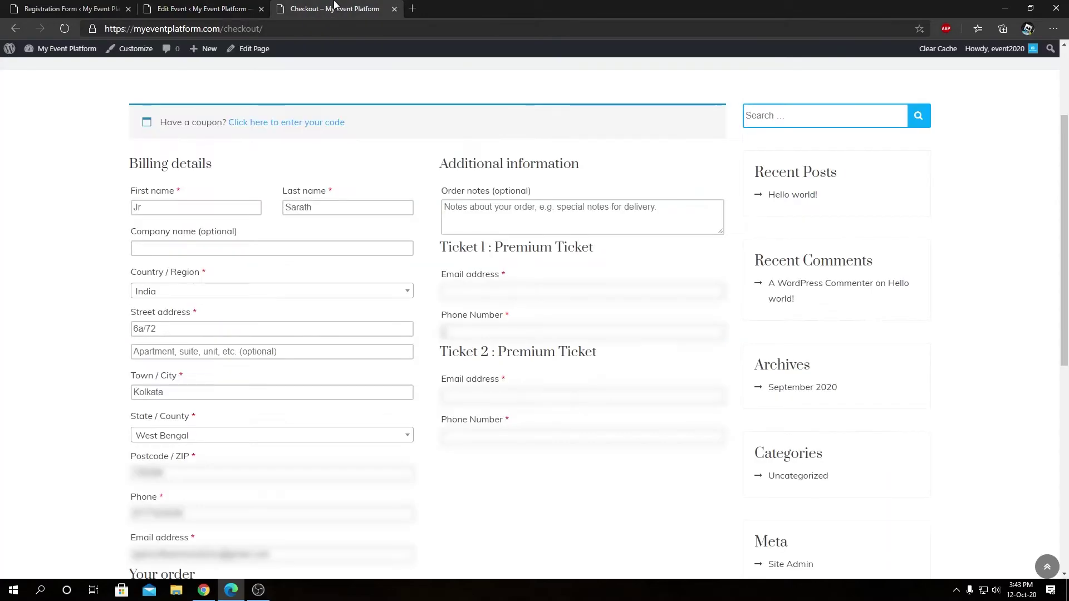
Reload checkout to show each ticket's new optional Country field
{"action": "key", "text": "F5"}
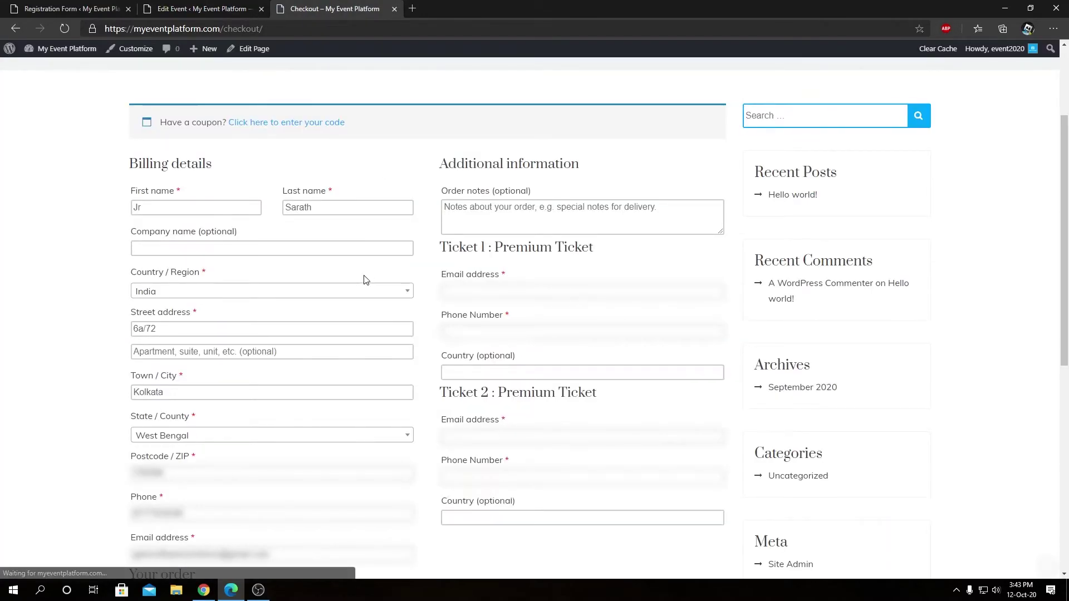
{"action": "left_click", "coordinate": [478, 369]}
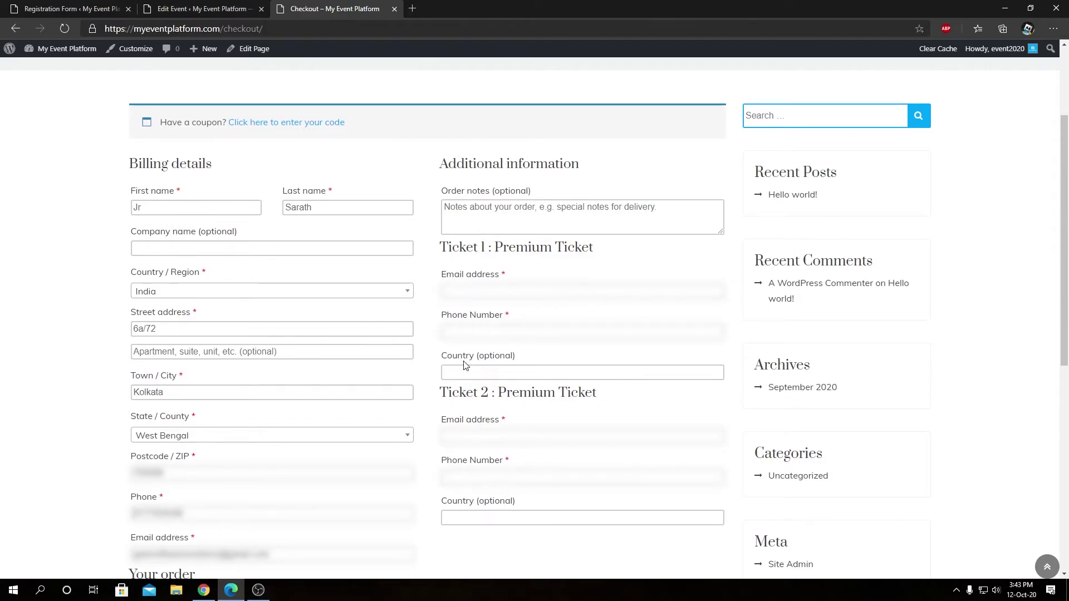
{"action": "double_click", "coordinate": [502, 363]}
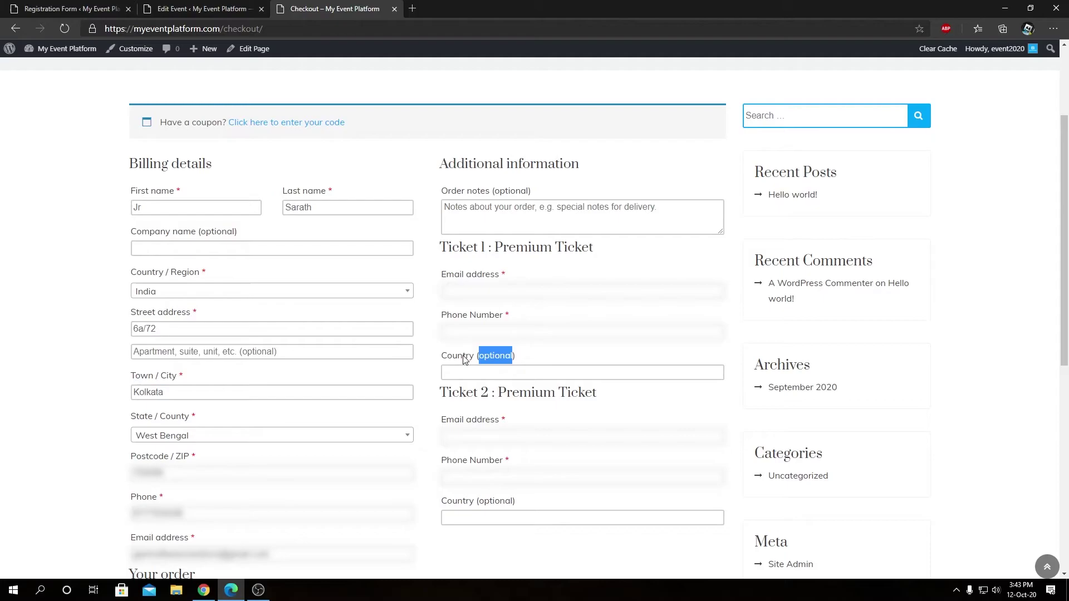
{"action": "left_click", "coordinate": [592, 400]}
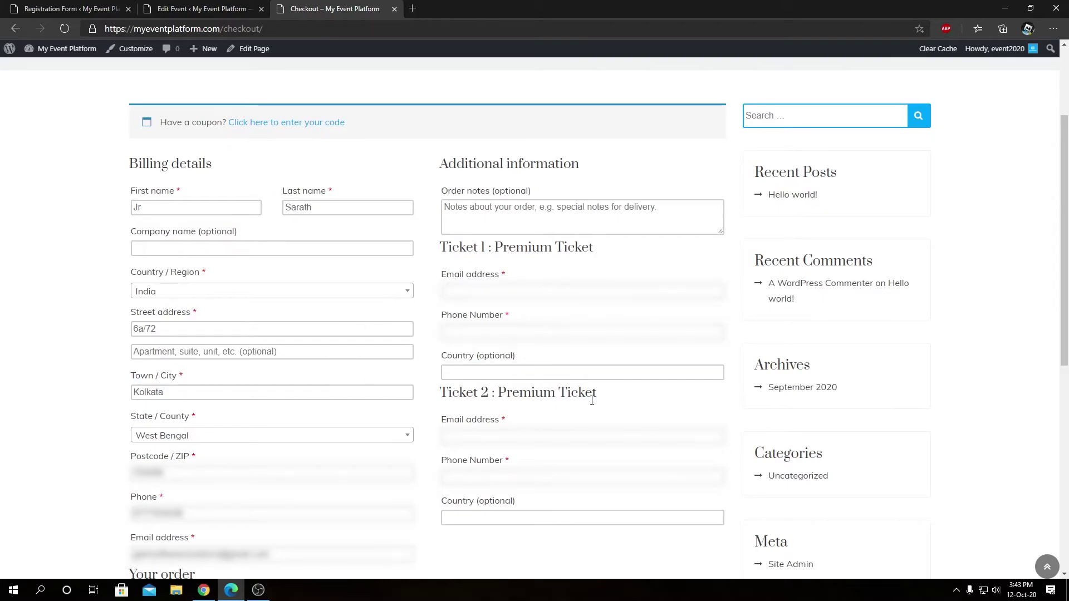
Enter Ticket 1's attendee email address, phone number and Country India
{"action": "left_click", "coordinate": [508, 292]}
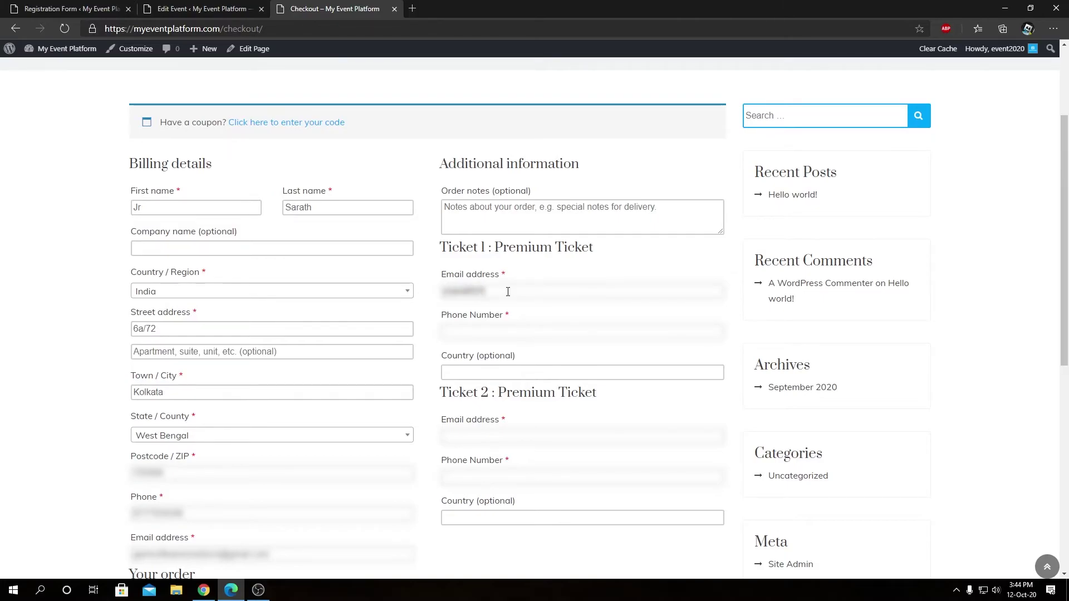
{"action": "key", "text": "Down"}
{"action": "key", "text": "Return"}
{"action": "left_click", "coordinate": [532, 330]}
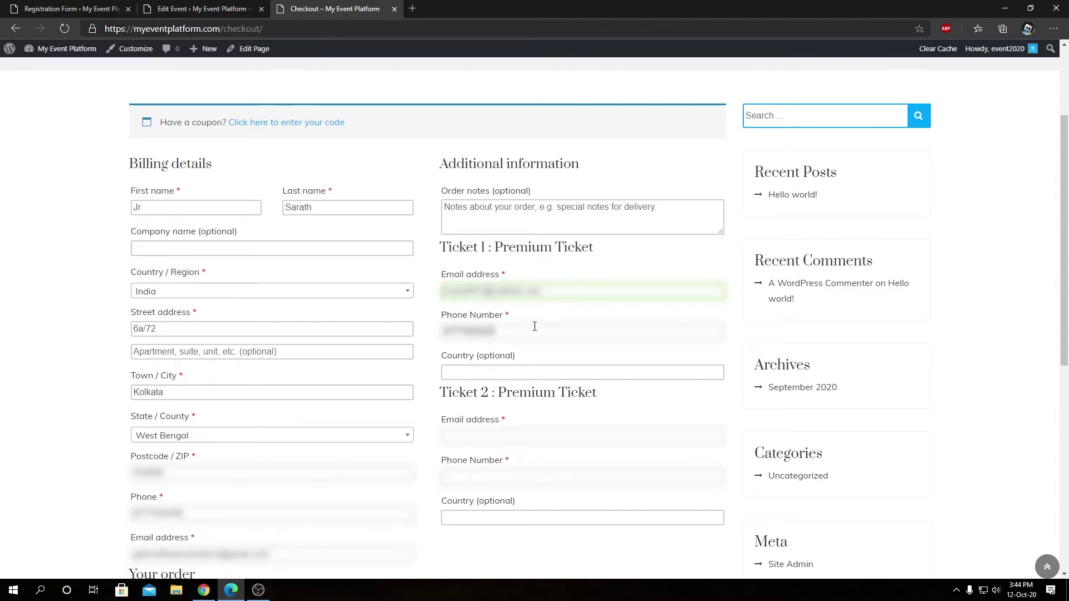
{"action": "left_click", "coordinate": [530, 372]}
{"action": "type", "text": "India"}
Enter Ticket 2's attendee email address, phone number and Country India
{"action": "key", "text": "Tab"}
{"action": "left_click", "coordinate": [561, 476]}
{"action": "key", "text": "Tab"}
{"action": "type", "text": "Ind"}
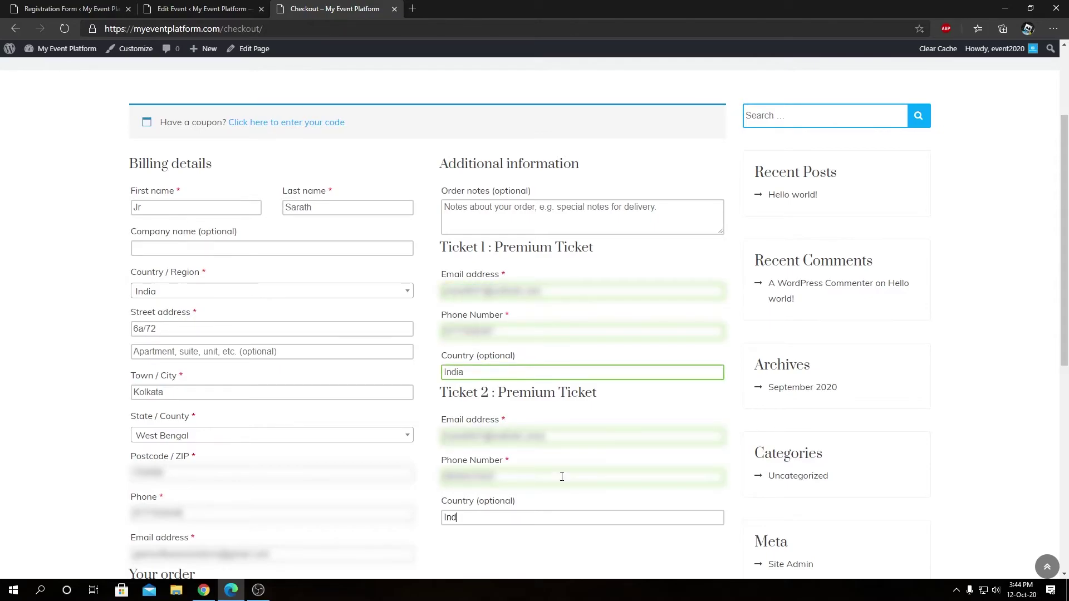
{"action": "type", "text": "ia"}
{"action": "scroll", "coordinate": [489, 448], "scroll_direction": "down", "scroll_amount": 6}
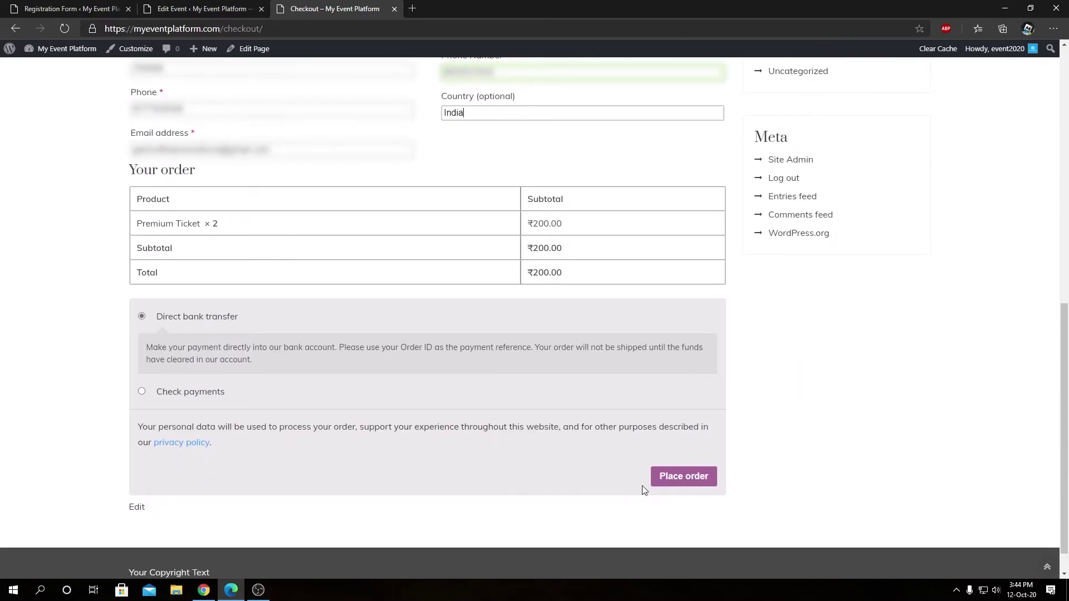
Place the ₹200.00 order for two Premium Tickets by direct bank transfer, then return to the registration form fields
{"action": "left_click", "coordinate": [657, 481]}
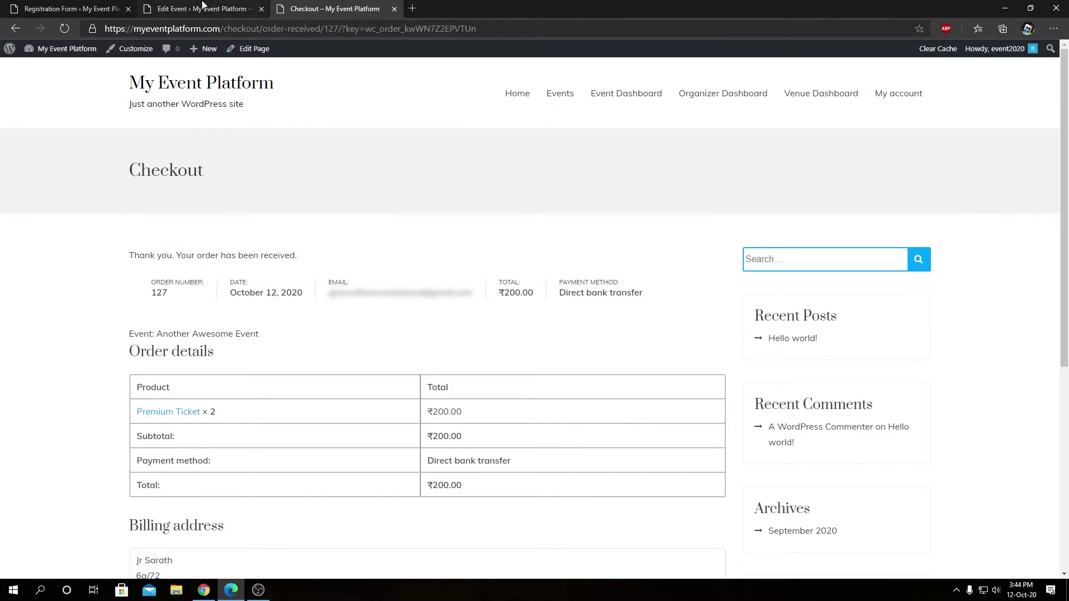
{"action": "left_click", "coordinate": [102, 7]}
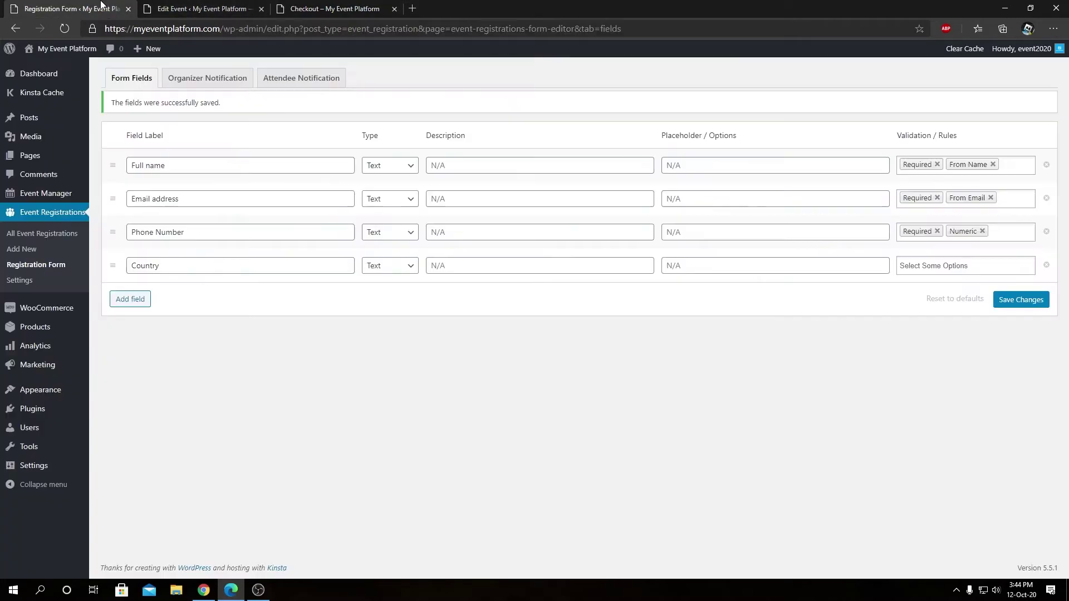
Open All Event Registrations and compare it with the event edit and order confirmation pages
{"action": "left_click", "coordinate": [42, 234]}
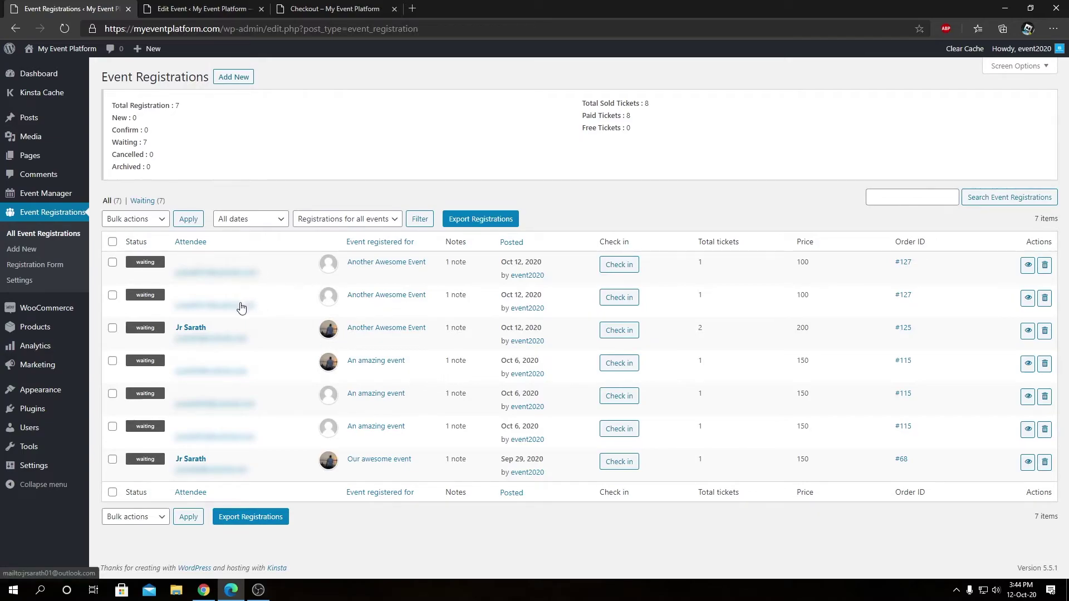
{"action": "key", "text": "ctrl+Tab"}
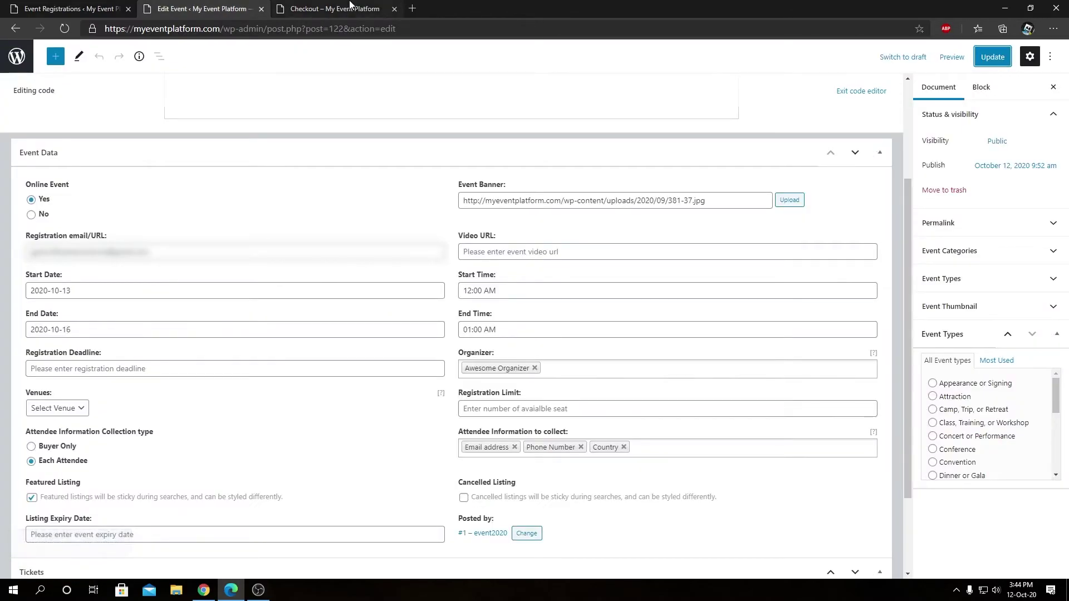
{"action": "key", "text": "ctrl+Tab"}
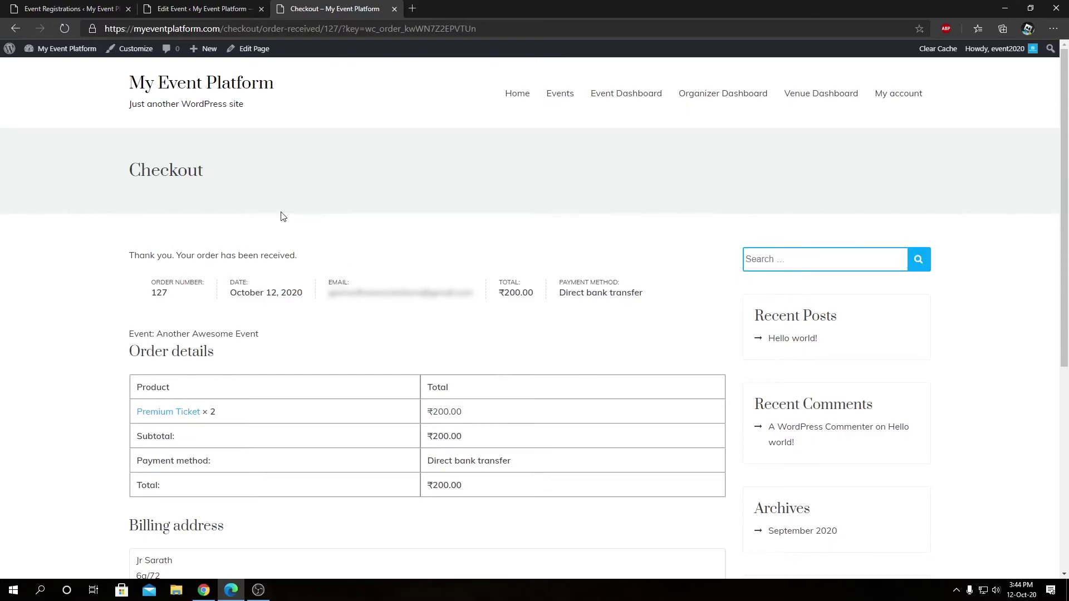
{"action": "key", "text": "ctrl+Tab"}
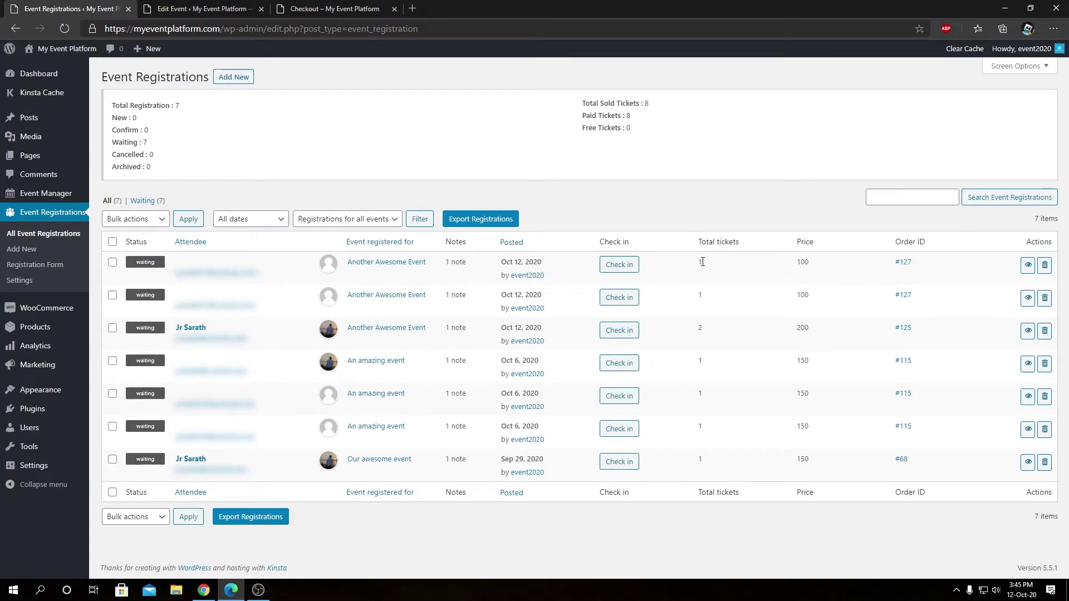
{"action": "key", "text": "ctrl+Tab"}
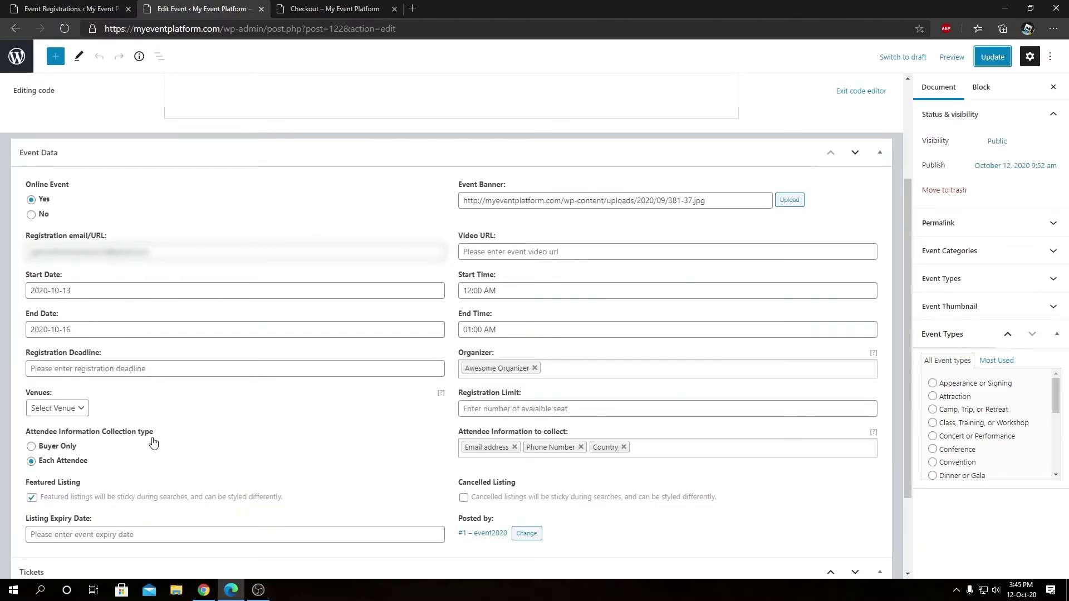
Confirm the registrations list shows 2 total tickets, checking against the event's attendee settings
{"action": "left_click", "coordinate": [70, 9]}
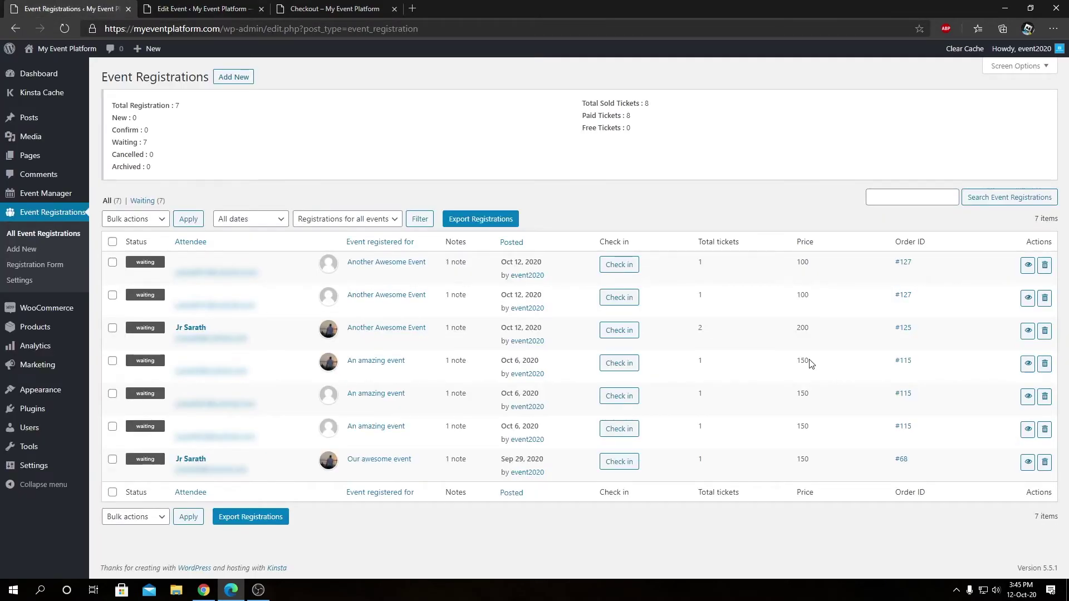
{"action": "left_click", "coordinate": [201, 8]}
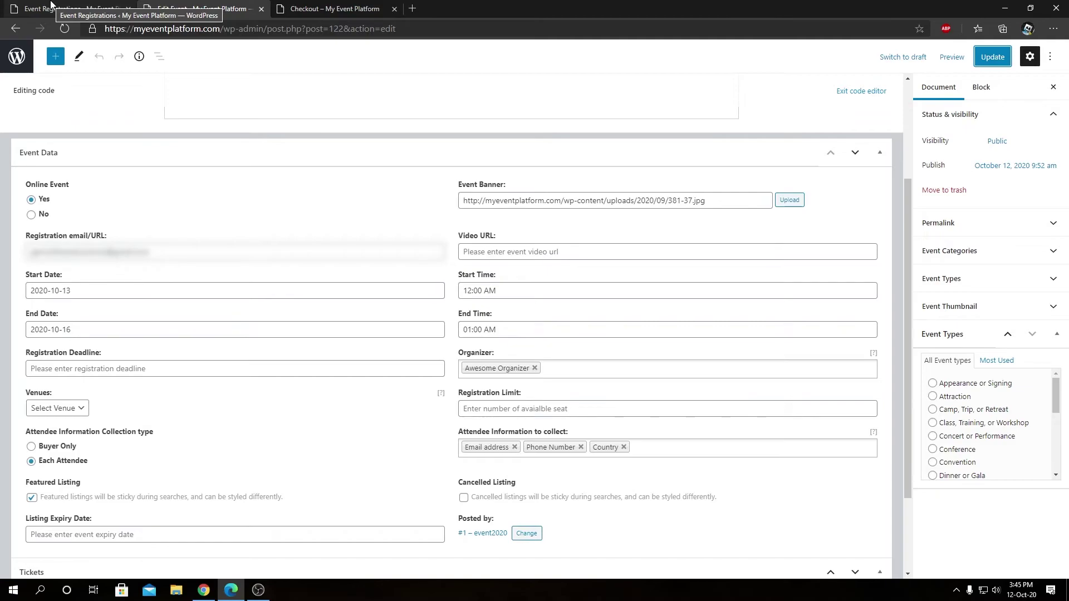
{"action": "left_click", "coordinate": [51, 4]}
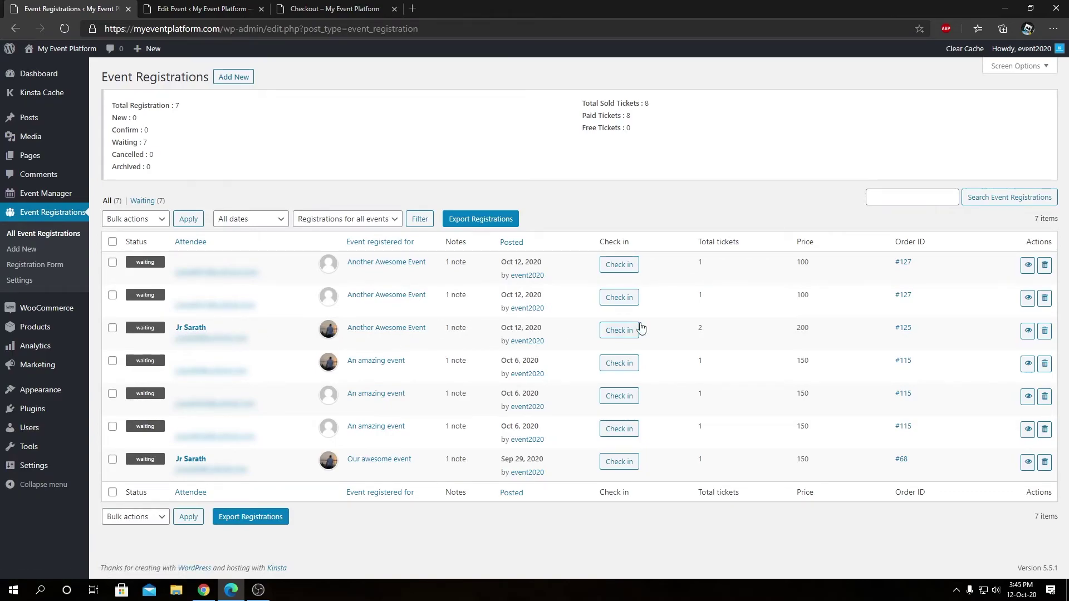
{"action": "left_click_drag", "start_coordinate": [706, 332], "coordinate": [688, 331]}
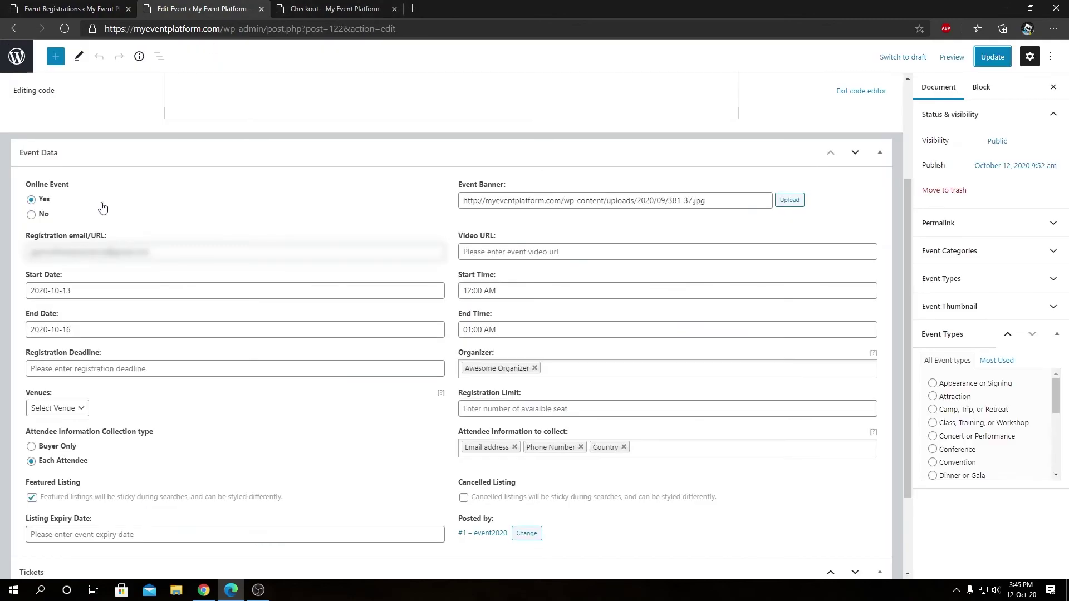
{"action": "left_click", "coordinate": [234, 7]}
Compare the registrations list with the event's email, phone and country settings, ending on Edit Event
{"action": "left_click", "coordinate": [33, 8]}
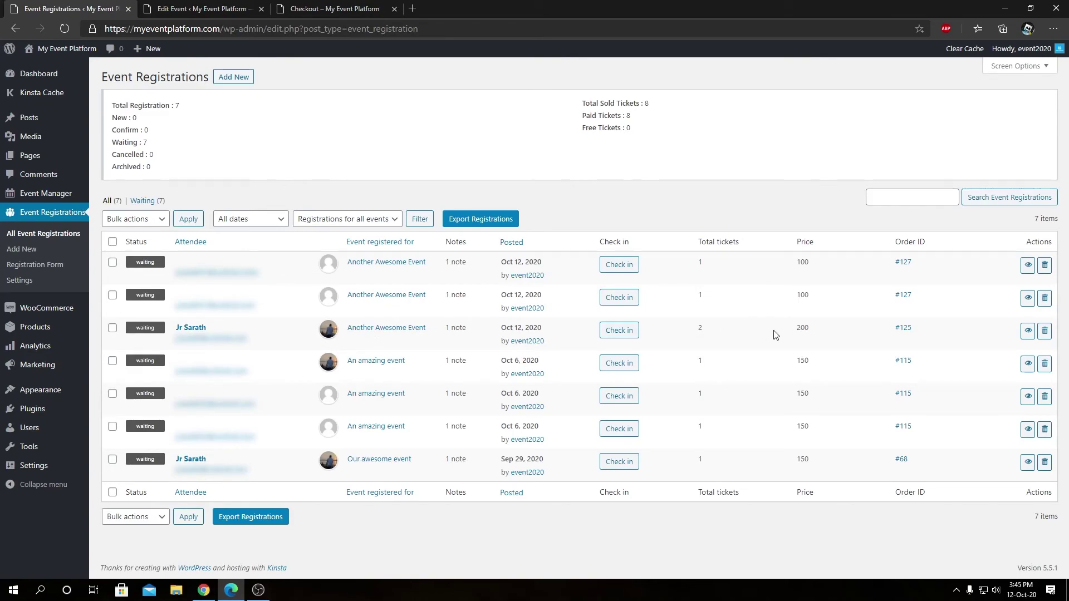
{"action": "left_click", "coordinate": [206, 9]}
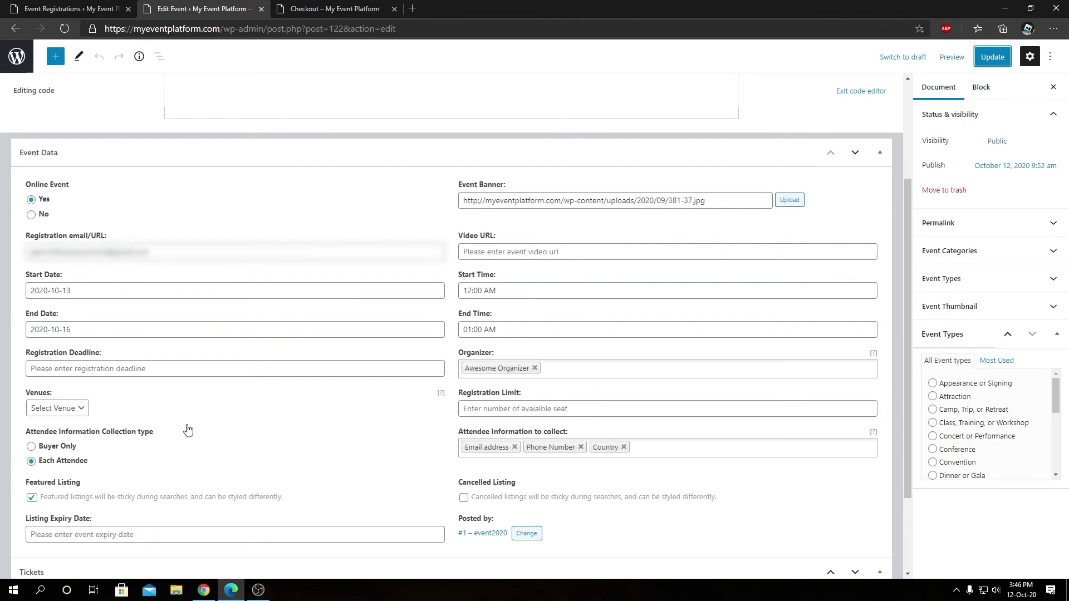
{"action": "key", "text": "ctrl+shift+Tab"}
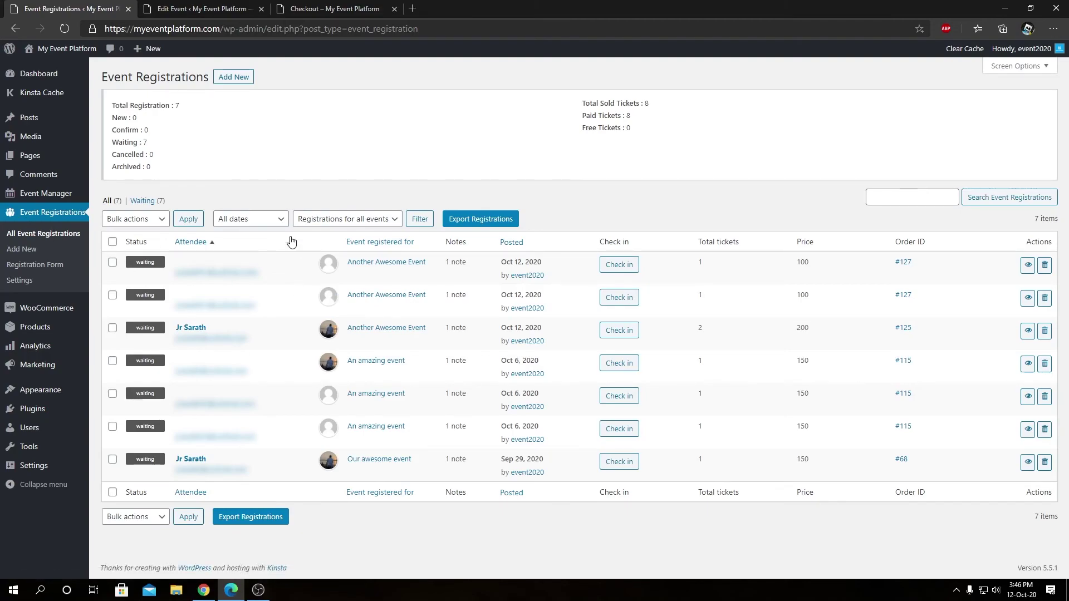
{"action": "left_click", "coordinate": [146, 7]}
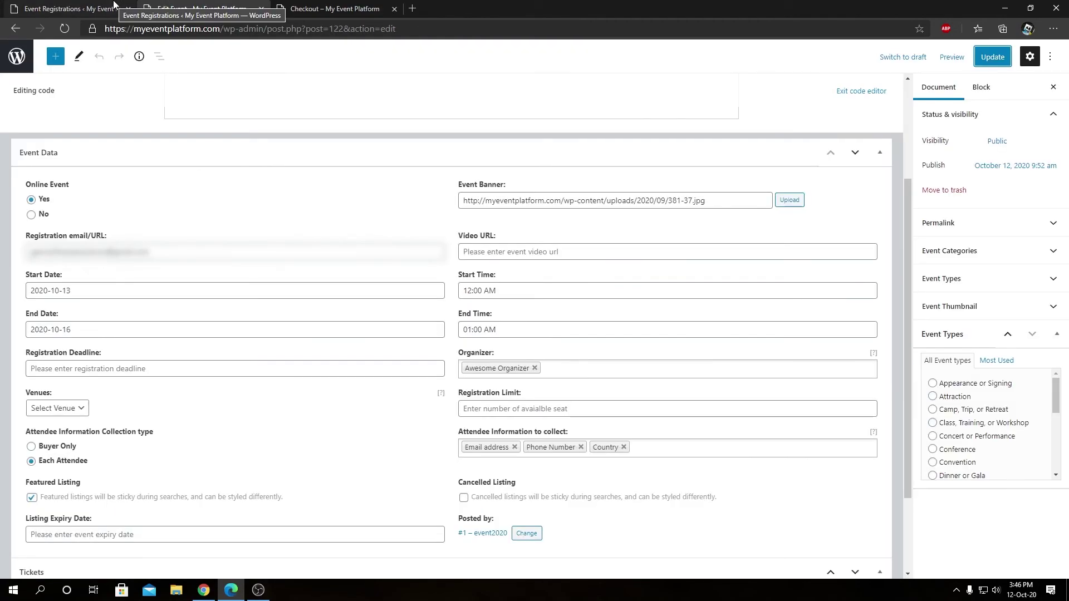